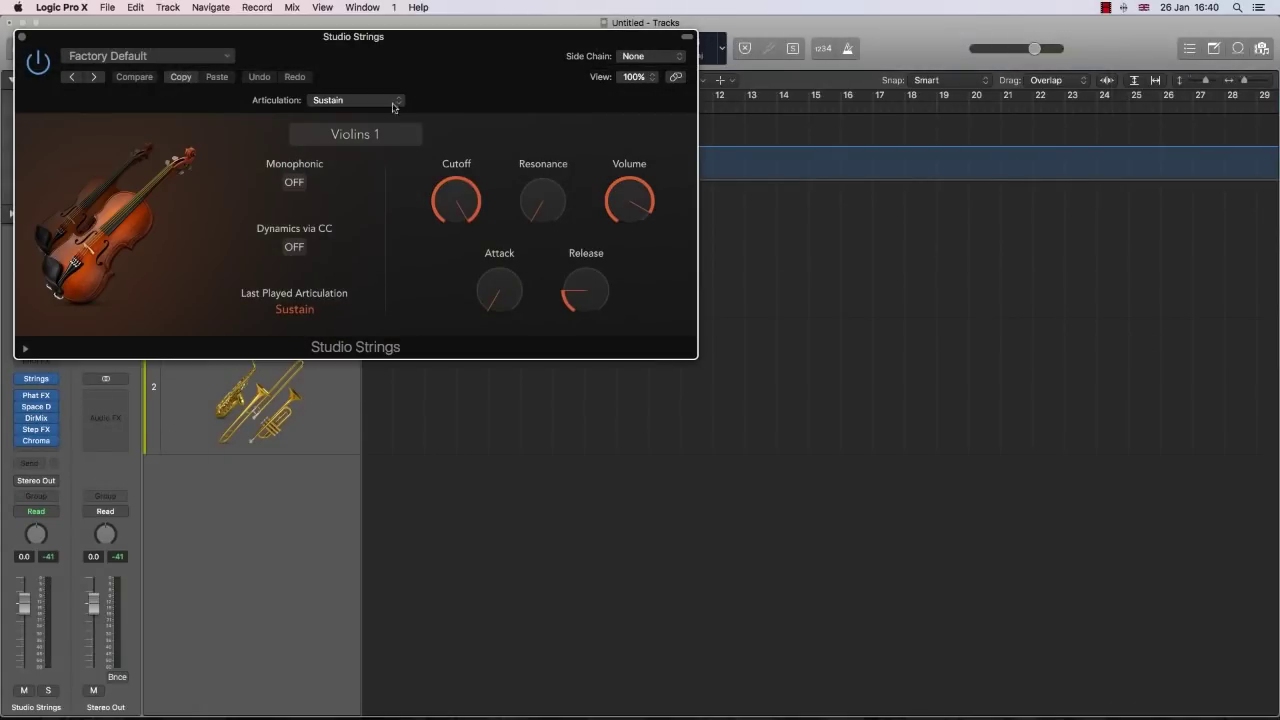
- Move and shrink Studio Strings, then open Phat FX and Space Designer and place them right
{"action": "left_click_drag", "start_coordinate": [383, 53], "coordinate": [835, 267]}
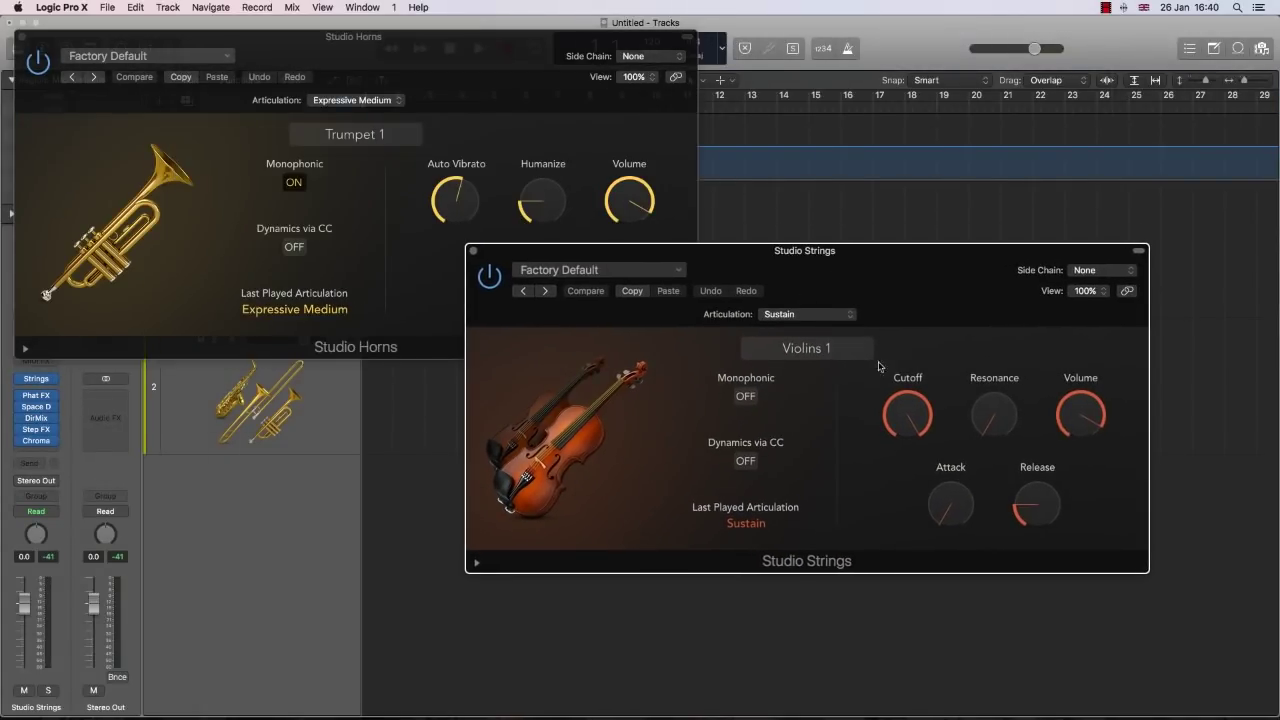
{"action": "left_click_drag", "start_coordinate": [1146, 566], "coordinate": [860, 473]}
{"action": "left_click", "coordinate": [35, 399]}
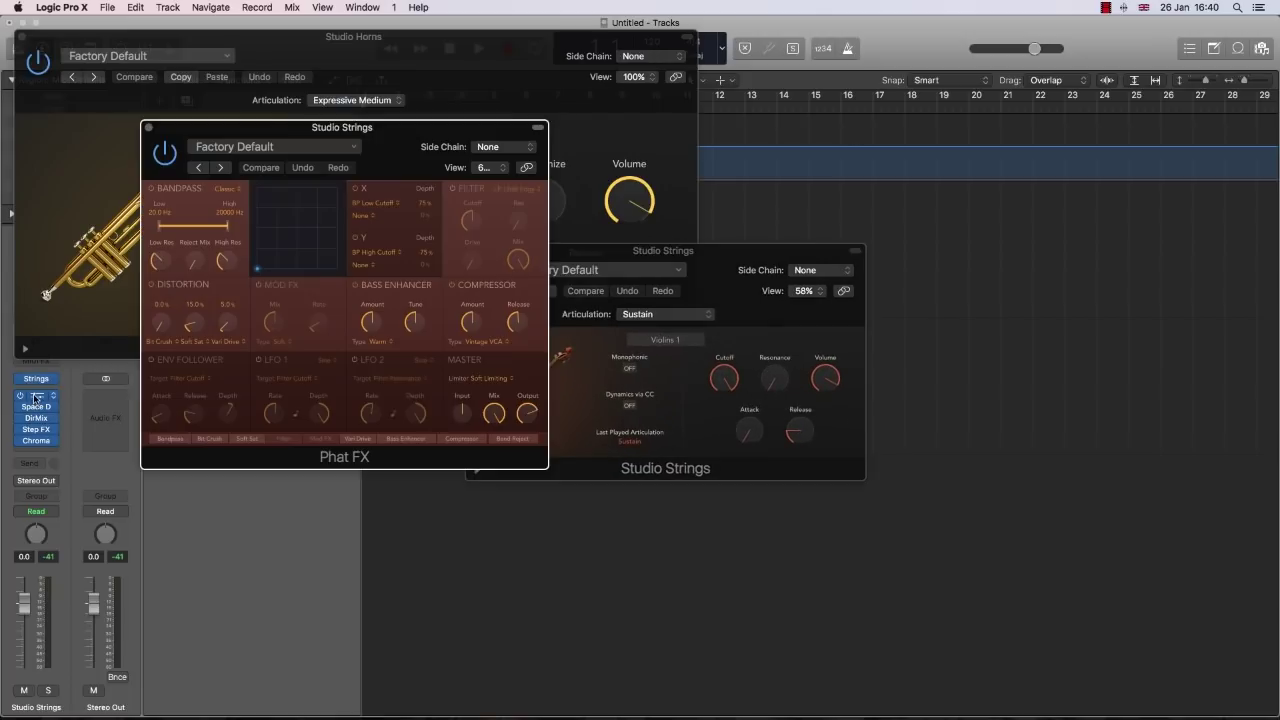
{"action": "left_click_drag", "start_coordinate": [407, 139], "coordinate": [1067, 46]}
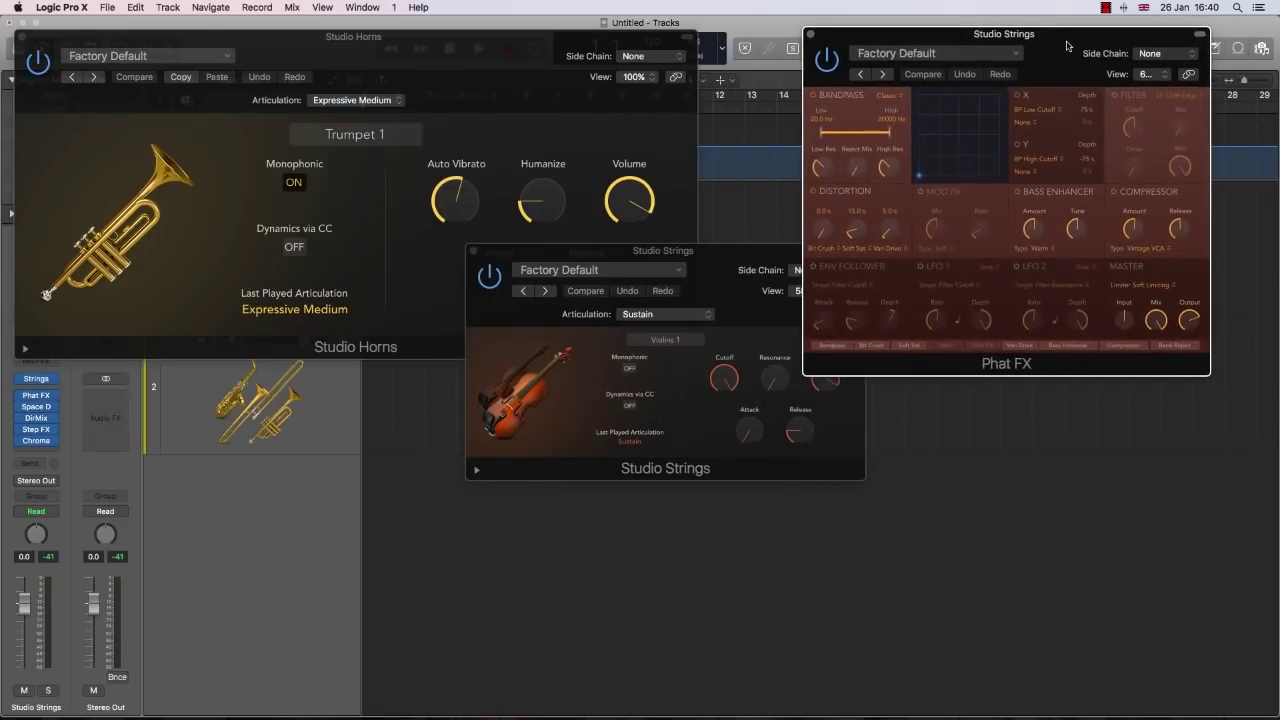
{"action": "left_click", "coordinate": [35, 407]}
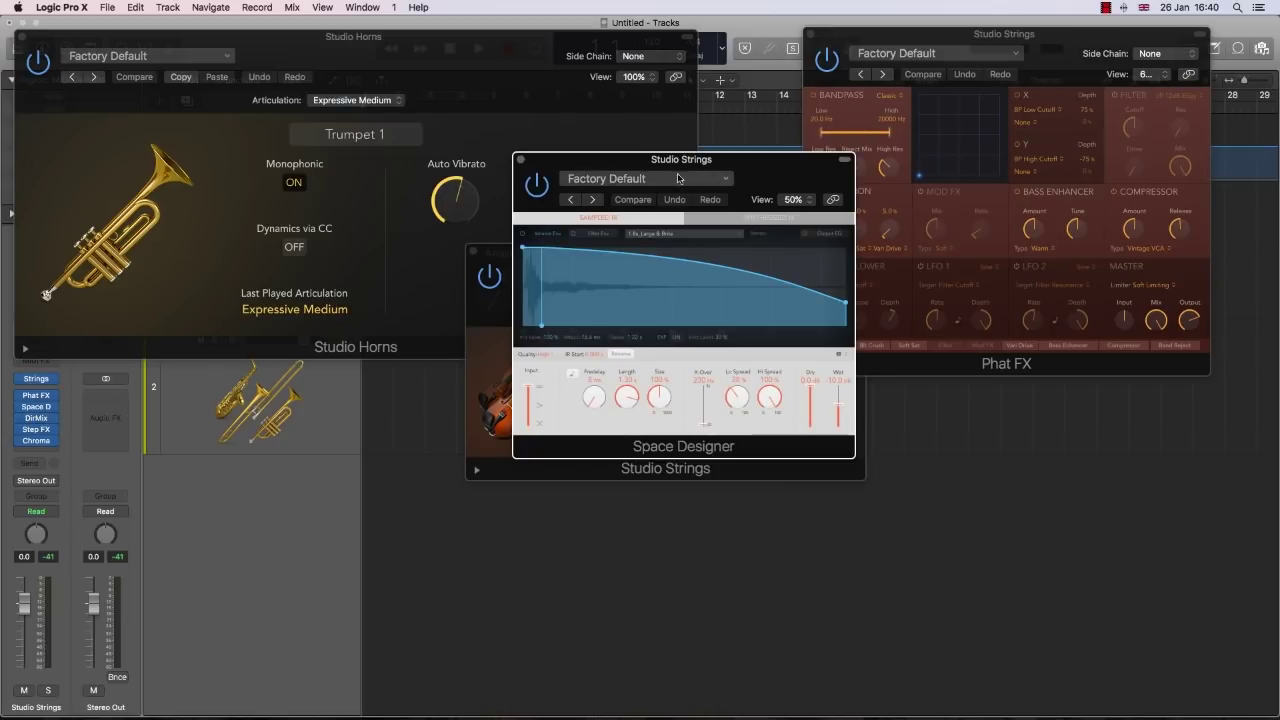
{"action": "left_click_drag", "start_coordinate": [633, 160], "coordinate": [988, 396]}
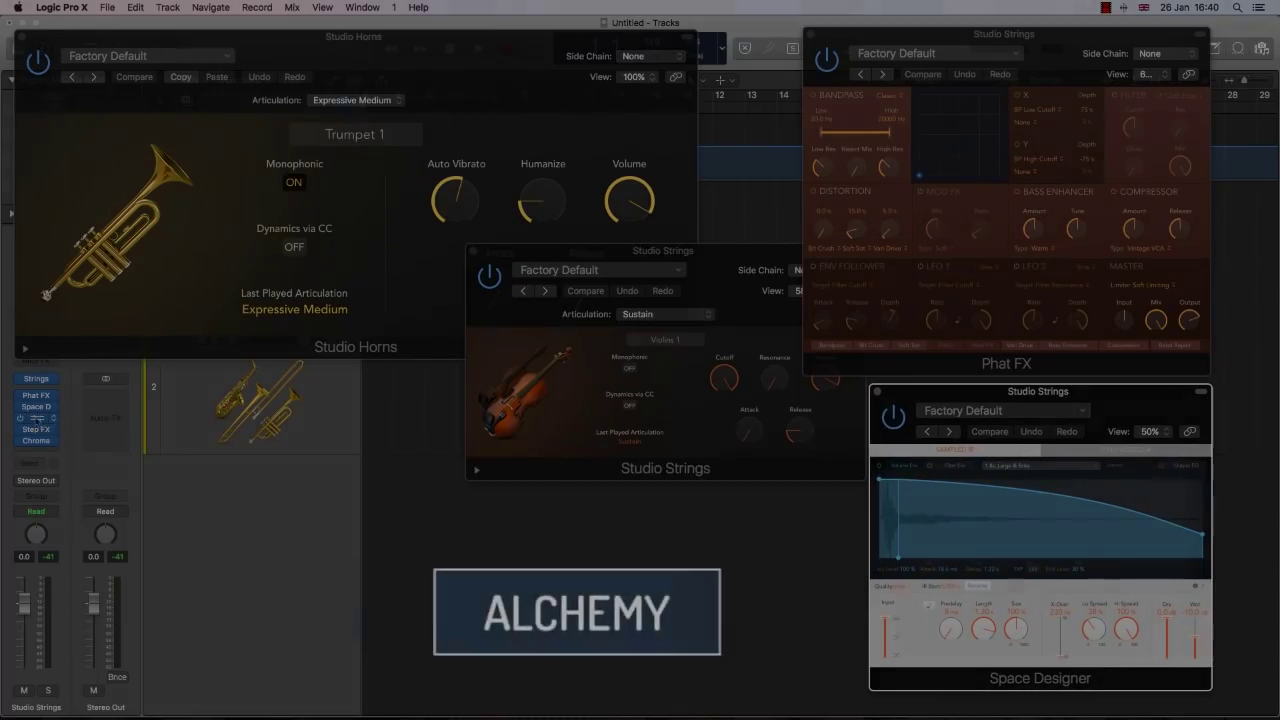
- Set Smart Tempo to KEEP and lengthen the ChromaVerb Room decay to 0.83 s
{"action": "left_click", "coordinate": [36, 417]}
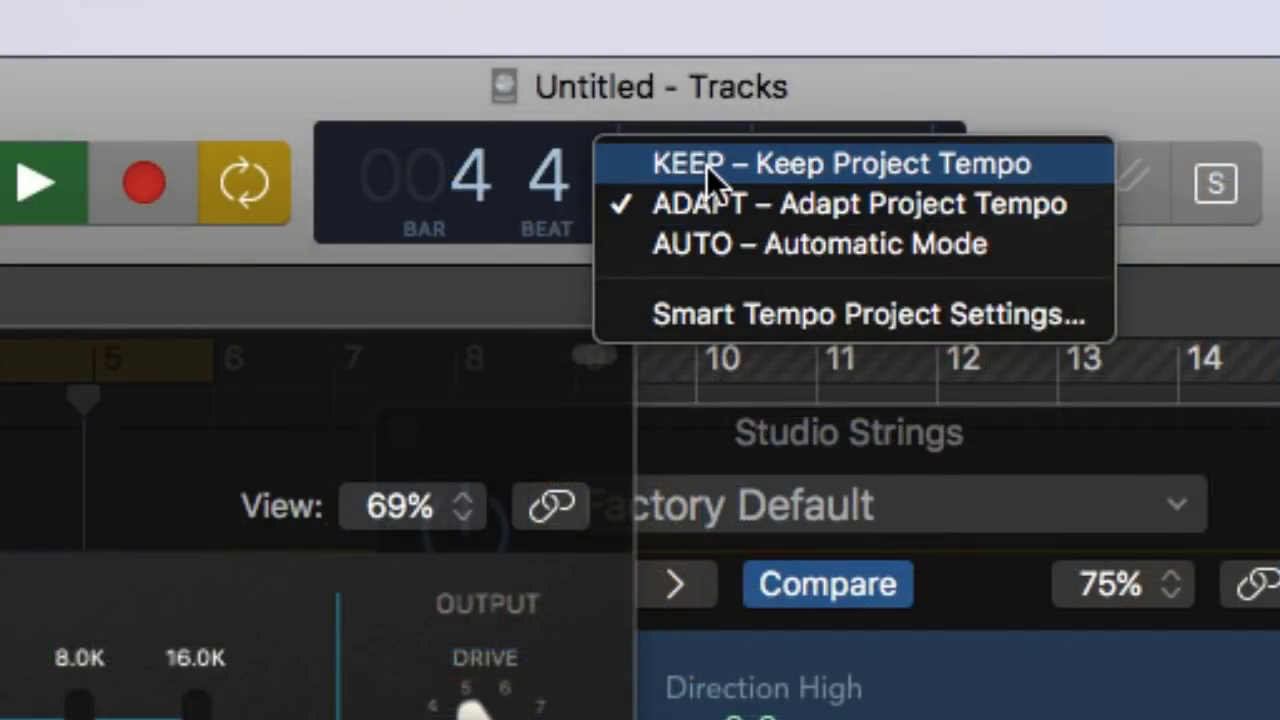
{"action": "left_click", "coordinate": [707, 166]}
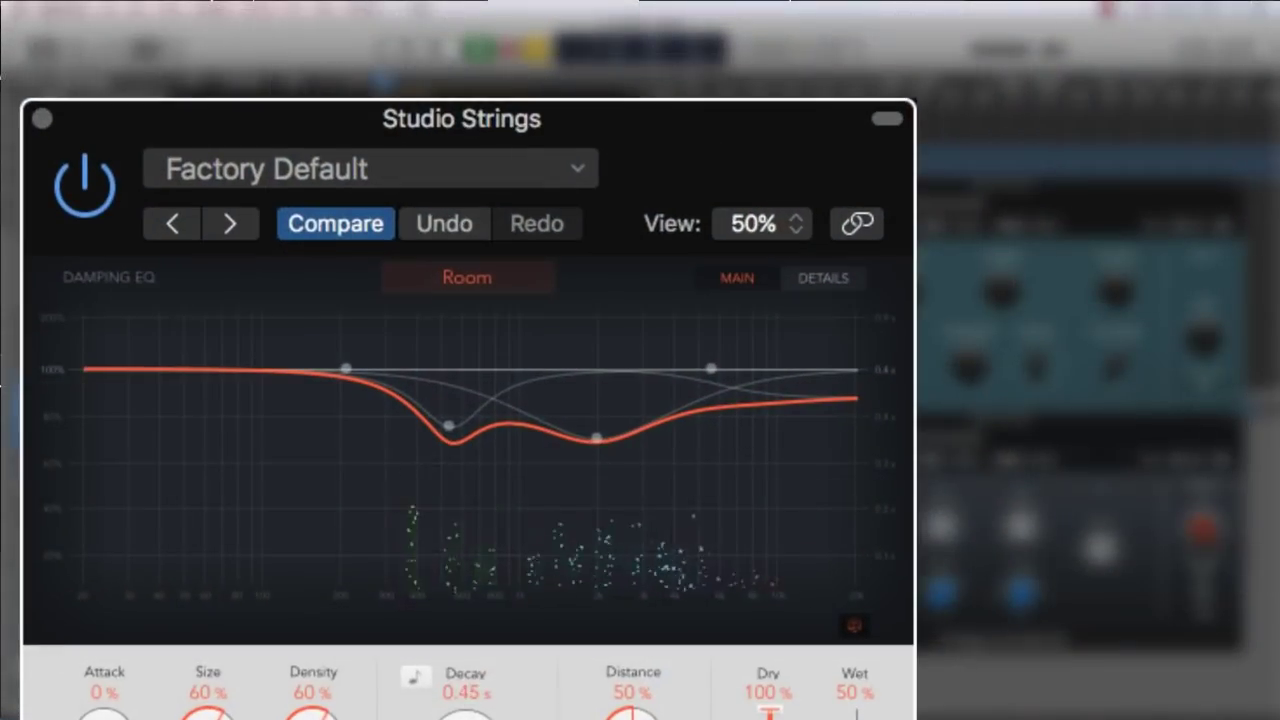
{"action": "left_click_drag", "start_coordinate": [455, 712], "coordinate": [494, 718]}
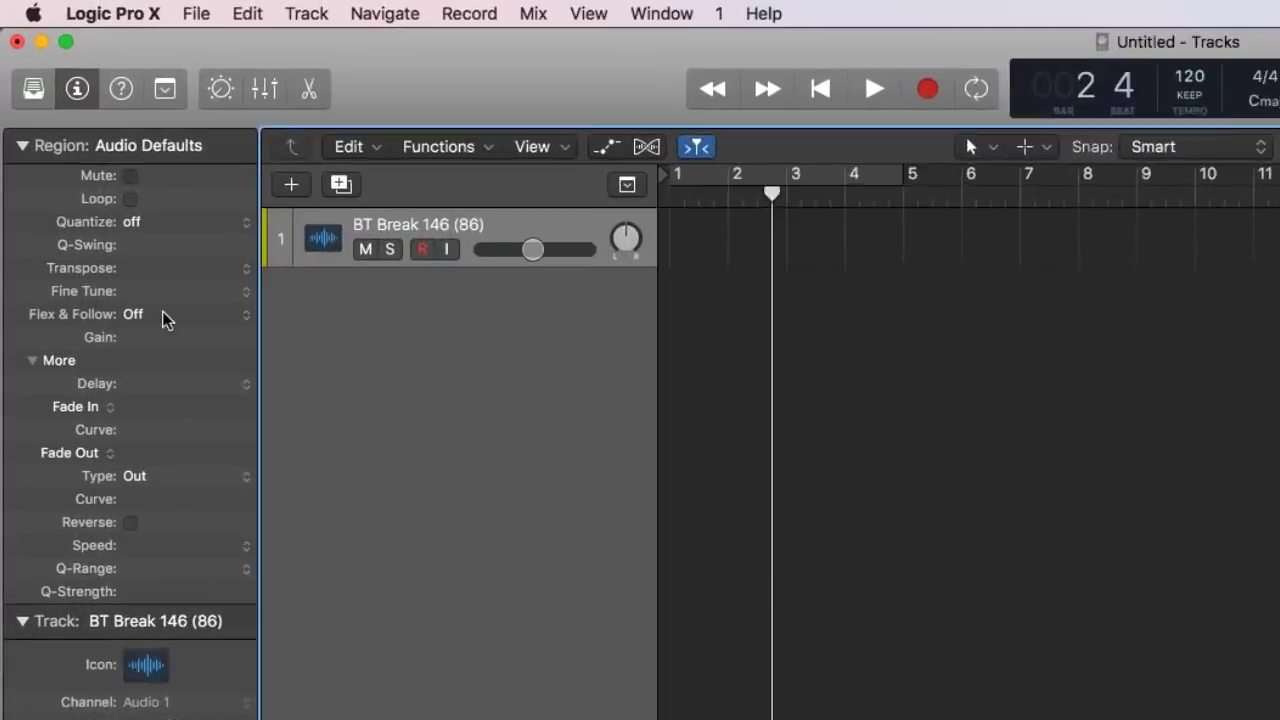
- Turn Flex & Follow on, add the BT Break 144 (89) loop, and play it at 120 BPM
{"action": "left_click", "coordinate": [163, 314]}
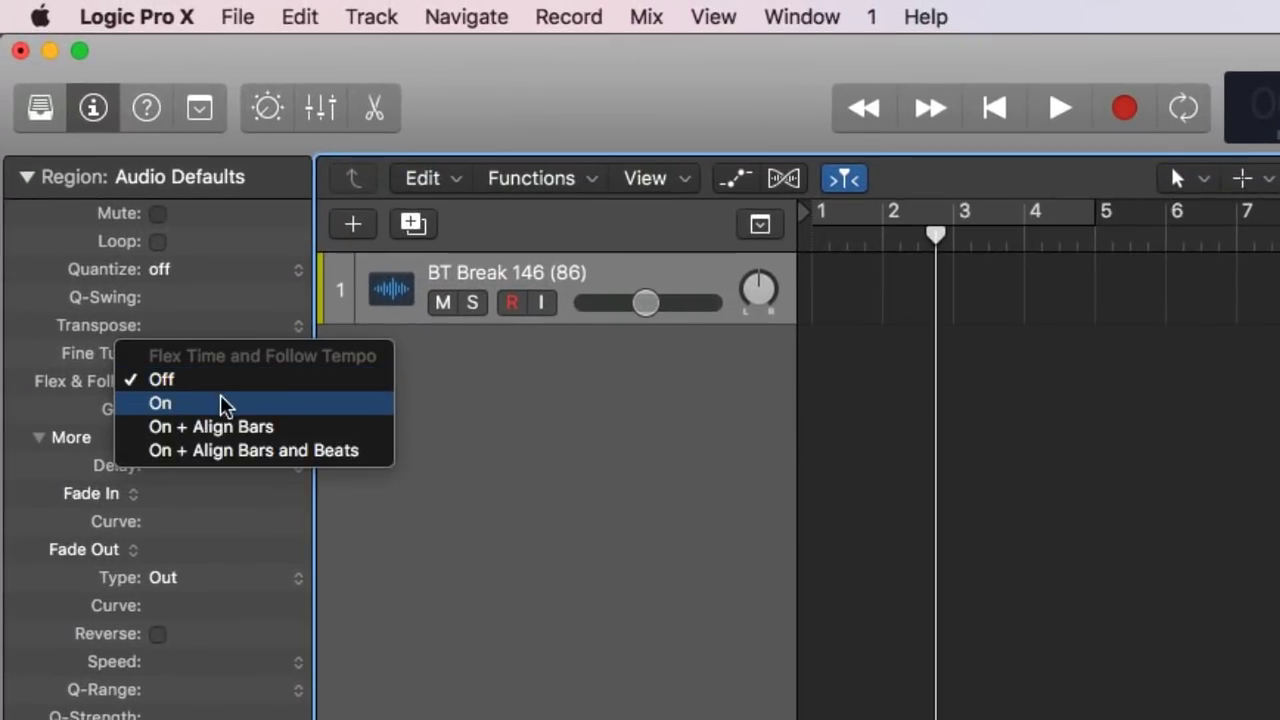
{"action": "left_click", "coordinate": [183, 332]}
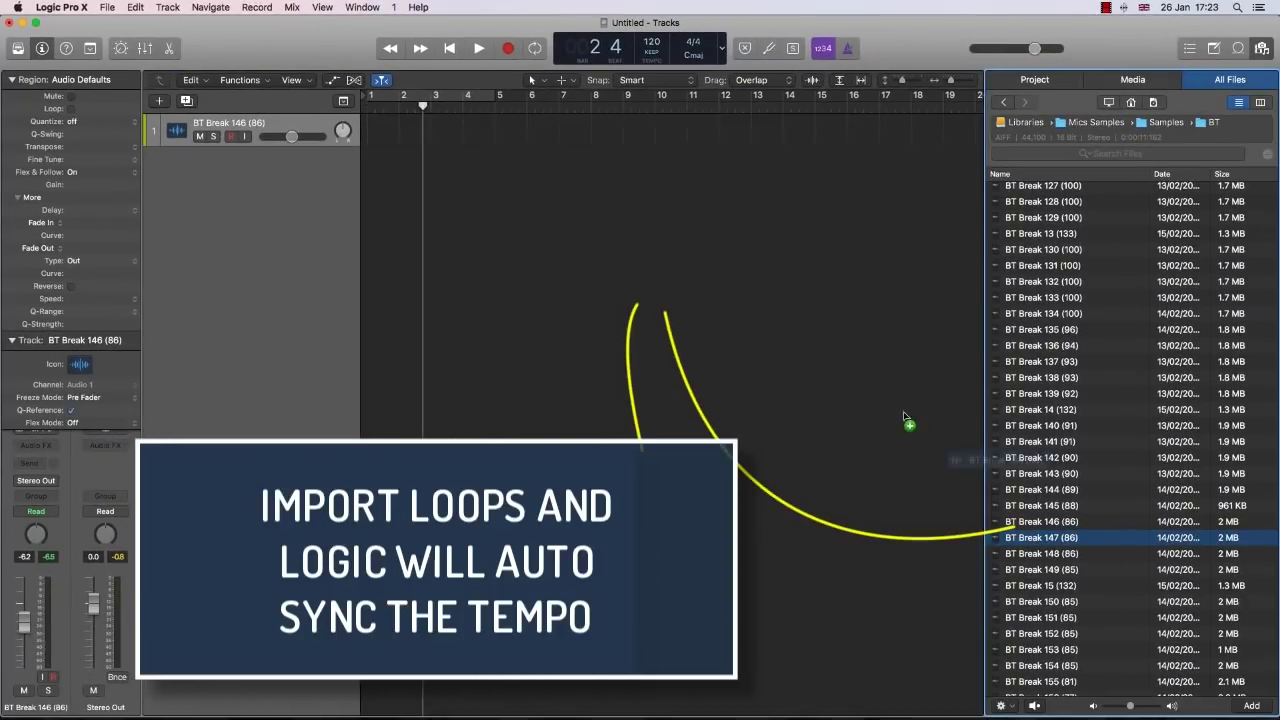
{"action": "left_click_drag", "start_coordinate": [908, 423], "coordinate": [357, 131]}
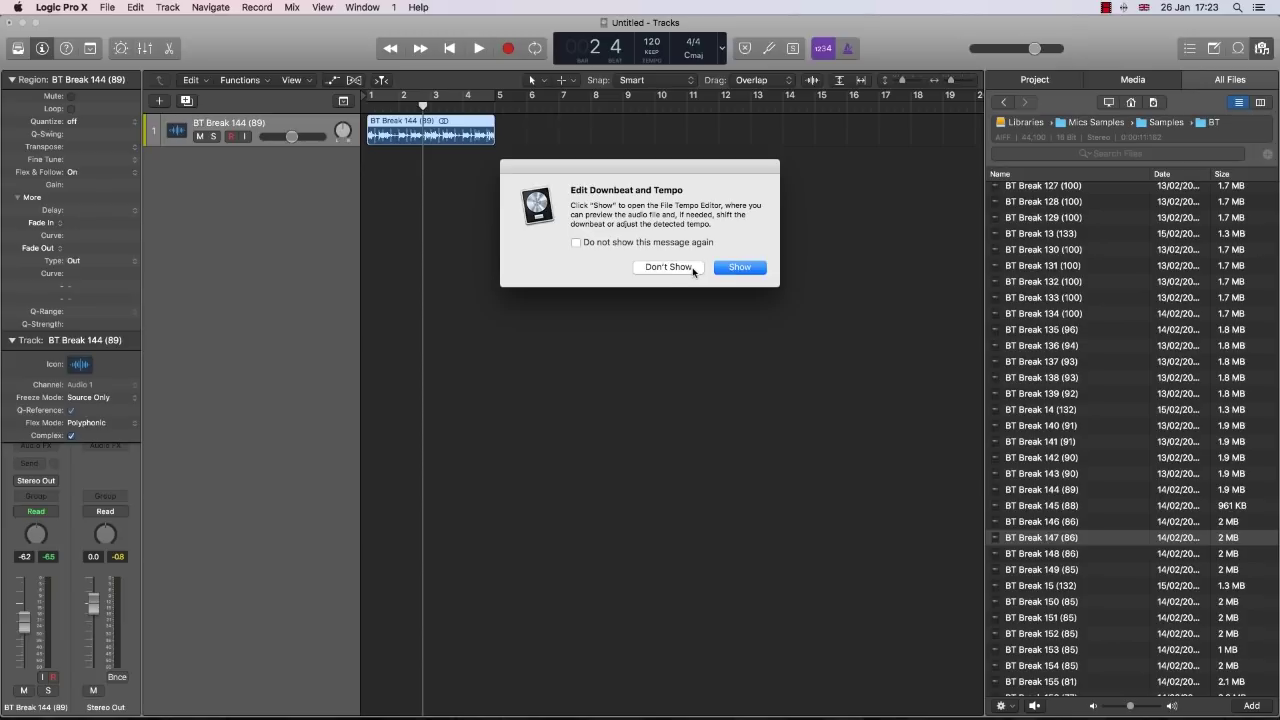
{"action": "left_click", "coordinate": [694, 268]}
{"action": "key", "text": "space"}
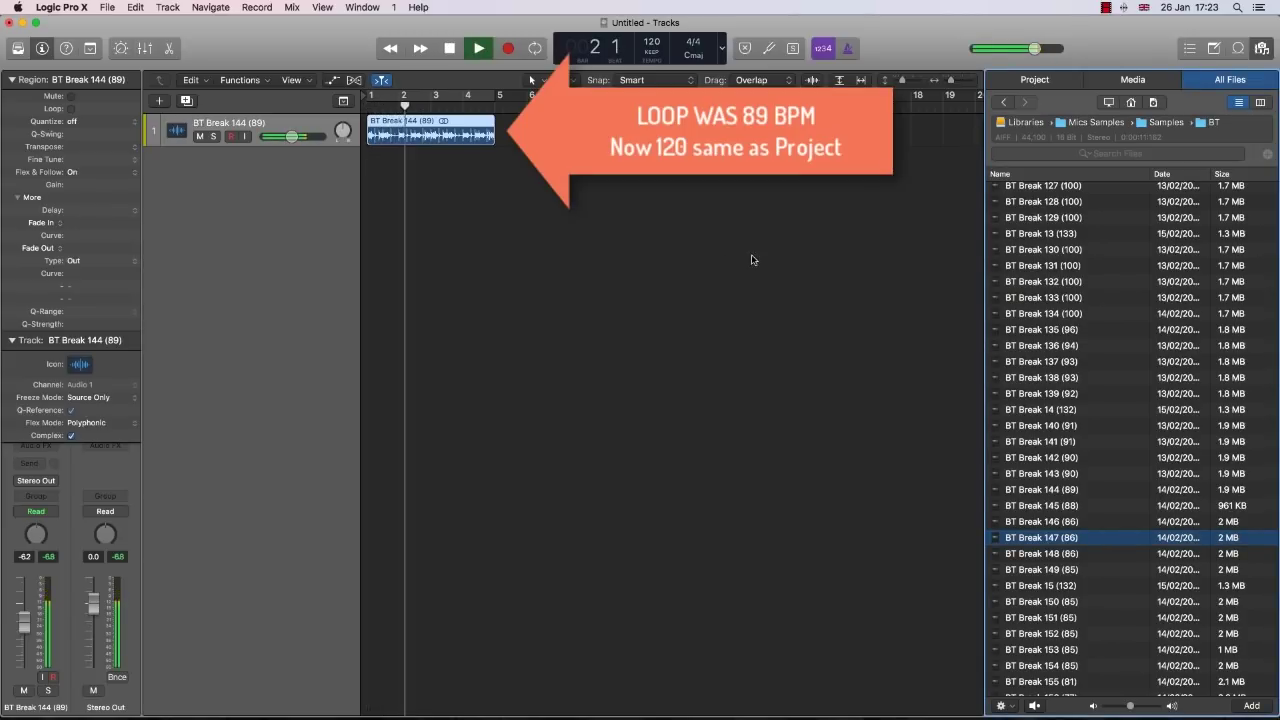
{"action": "key", "text": "space"}
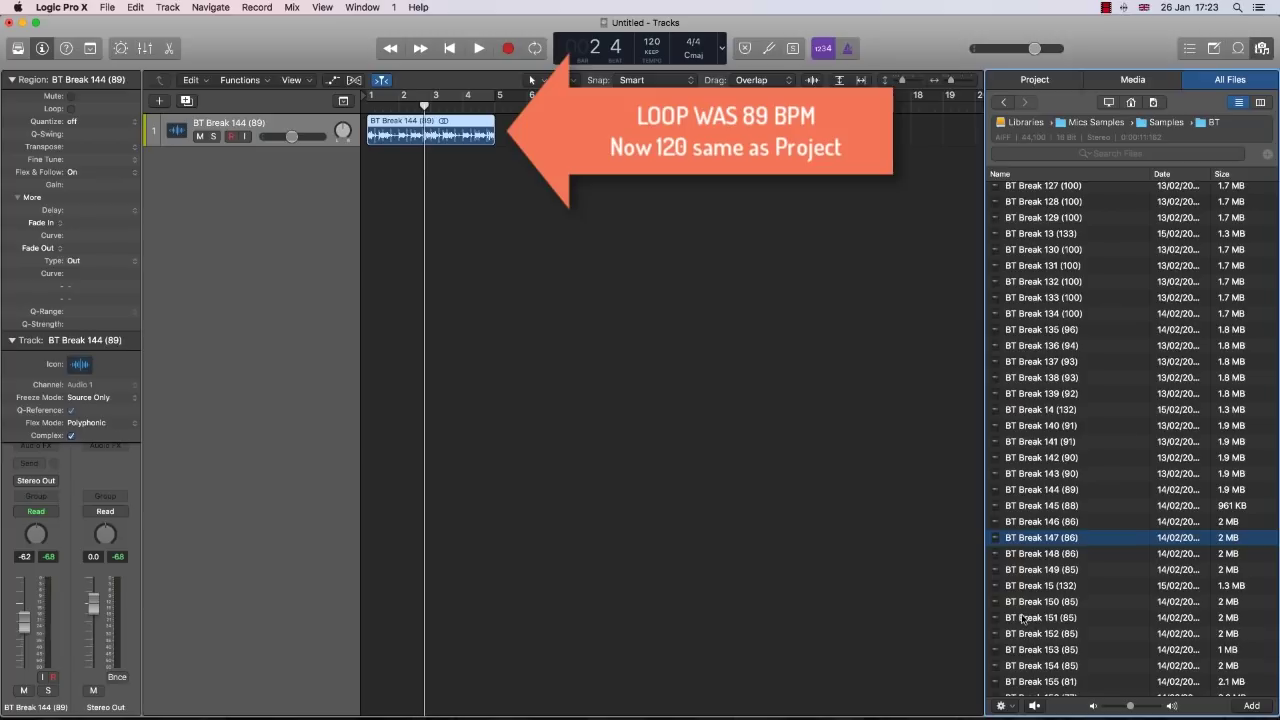
- Switch the new project's Smart Tempo mode to ADAPT and add the BT Break 28 (130) loop
{"action": "left_click_drag", "start_coordinate": [1027, 621], "coordinate": [694, 374]}
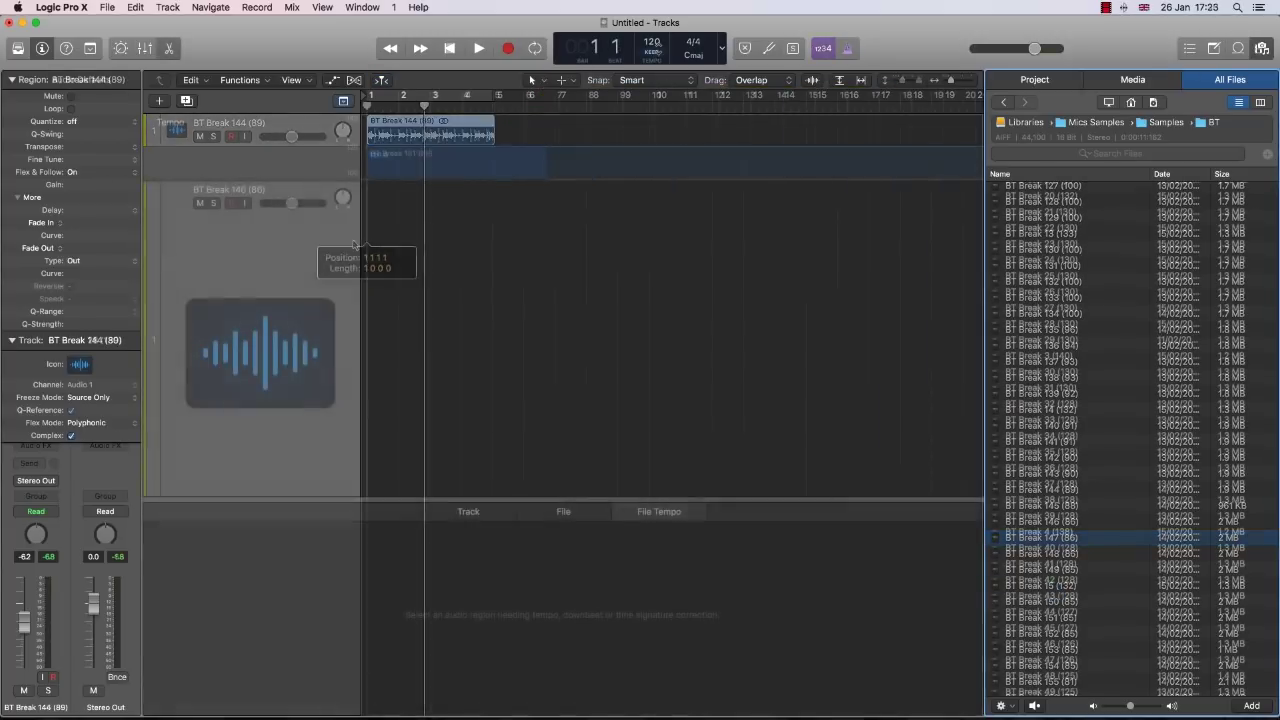
{"action": "left_click", "coordinate": [655, 60]}
{"action": "left_click", "coordinate": [671, 91]}
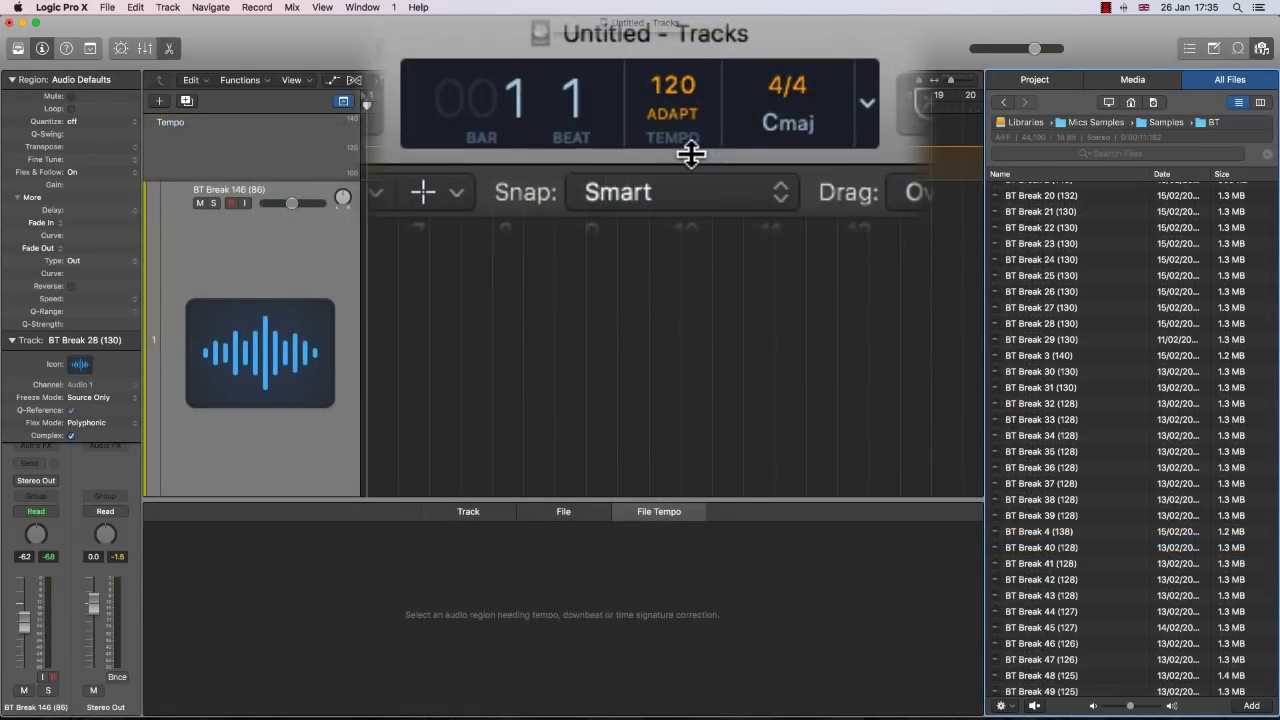
{"action": "left_click_drag", "start_coordinate": [1043, 326], "coordinate": [370, 254]}
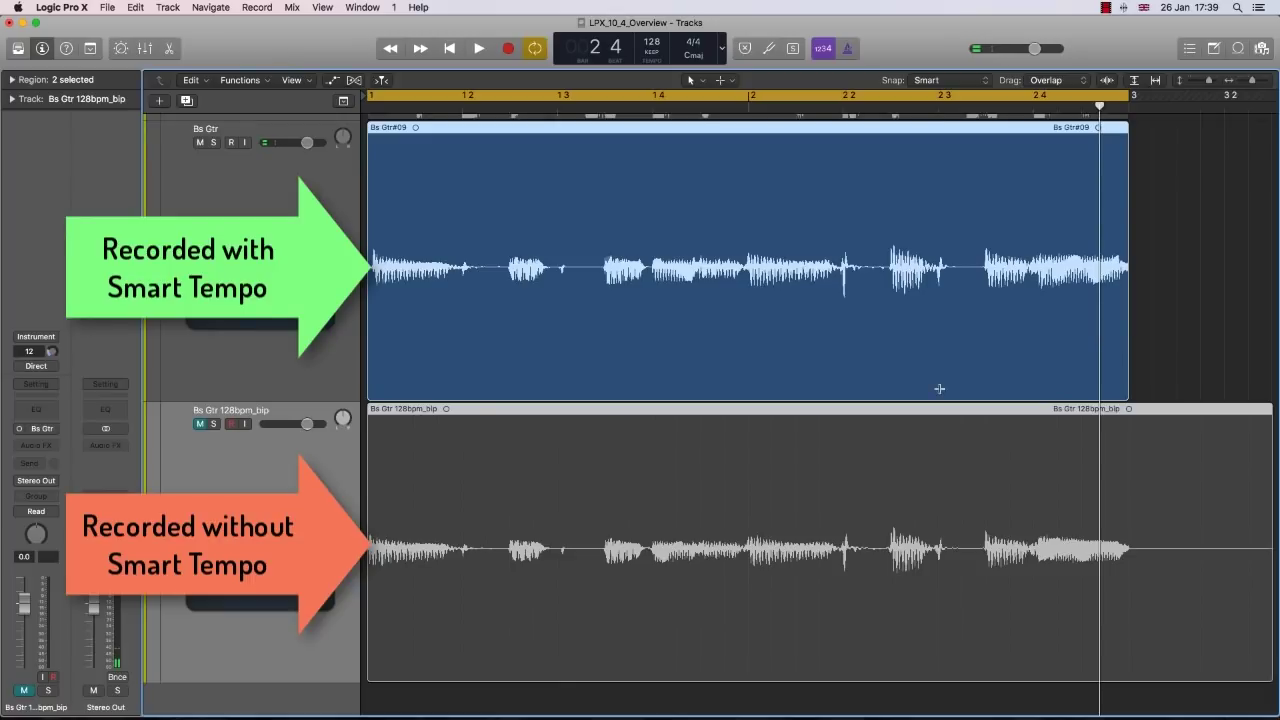
- Play the Bs Gtr takes recorded with and without Smart Tempo for comparison
{"action": "key", "text": "space"}
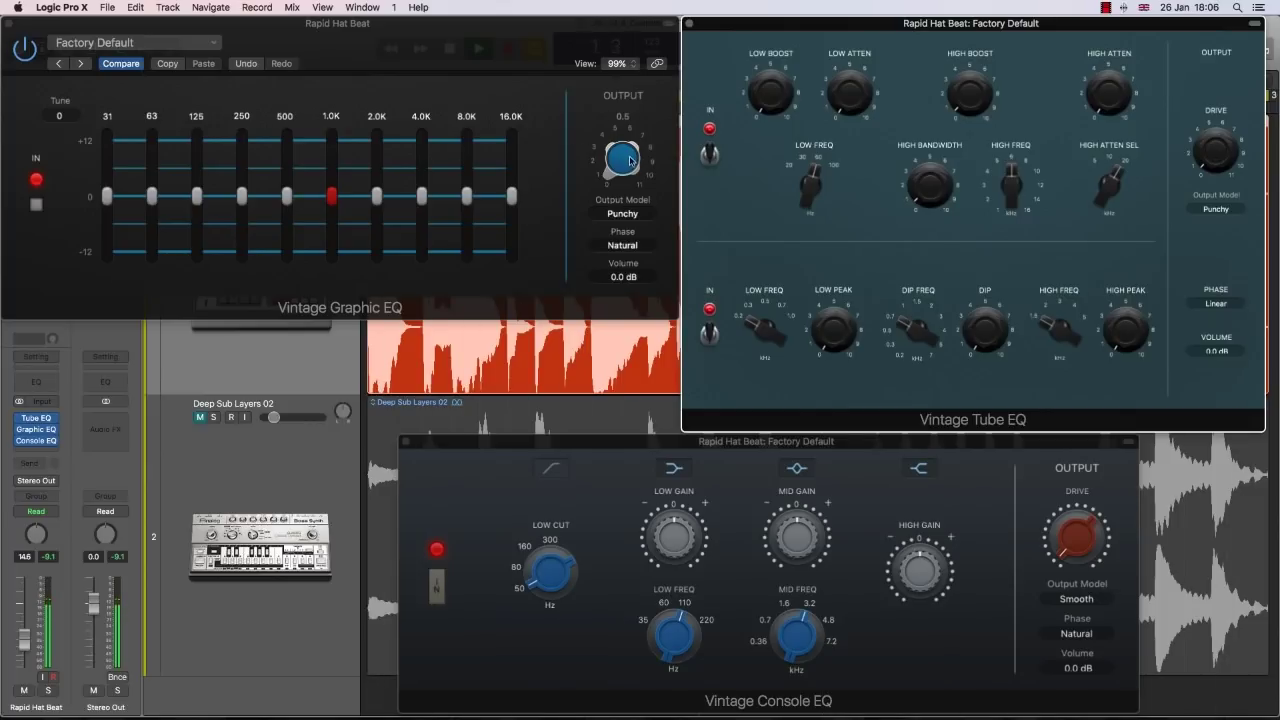
- Turn the Vintage Graphic EQ's output Drive knob up from its default
{"action": "left_click_drag", "start_coordinate": [626, 160], "coordinate": [634, 132]}
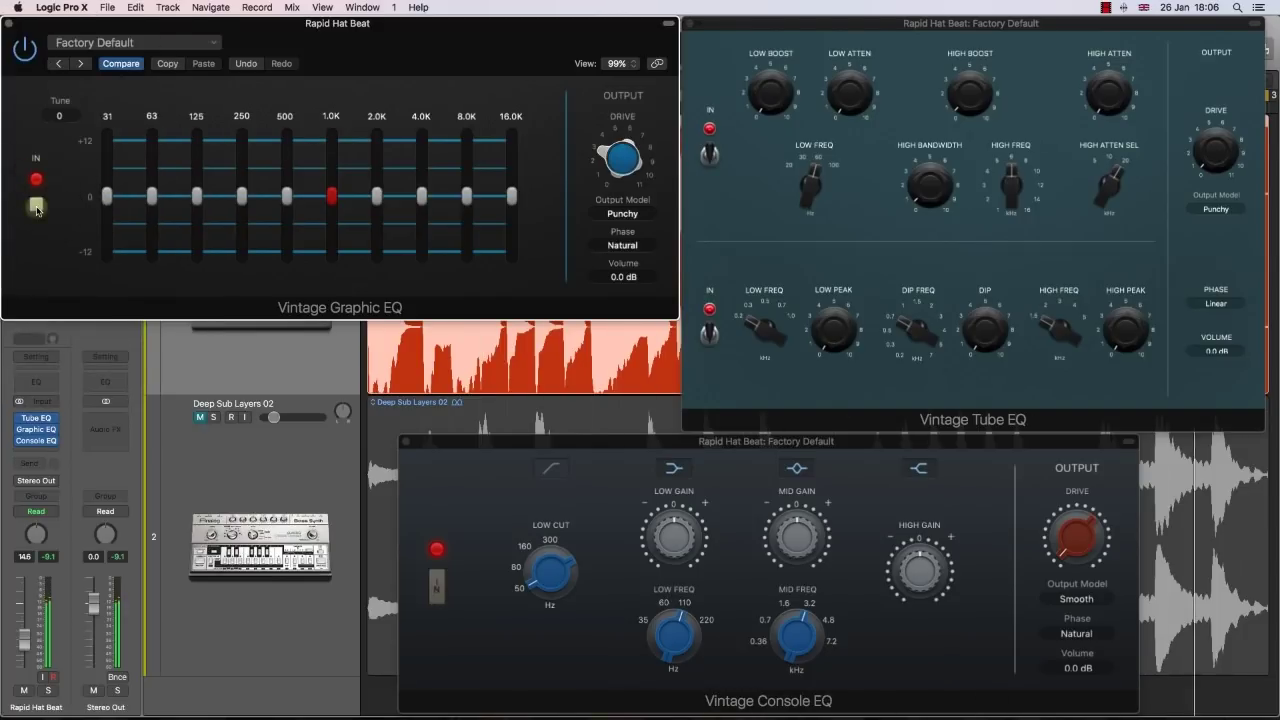
- Switch the Graphic and Console EQs out and turn up the Console EQ's output drive
{"action": "left_click", "coordinate": [712, 155]}
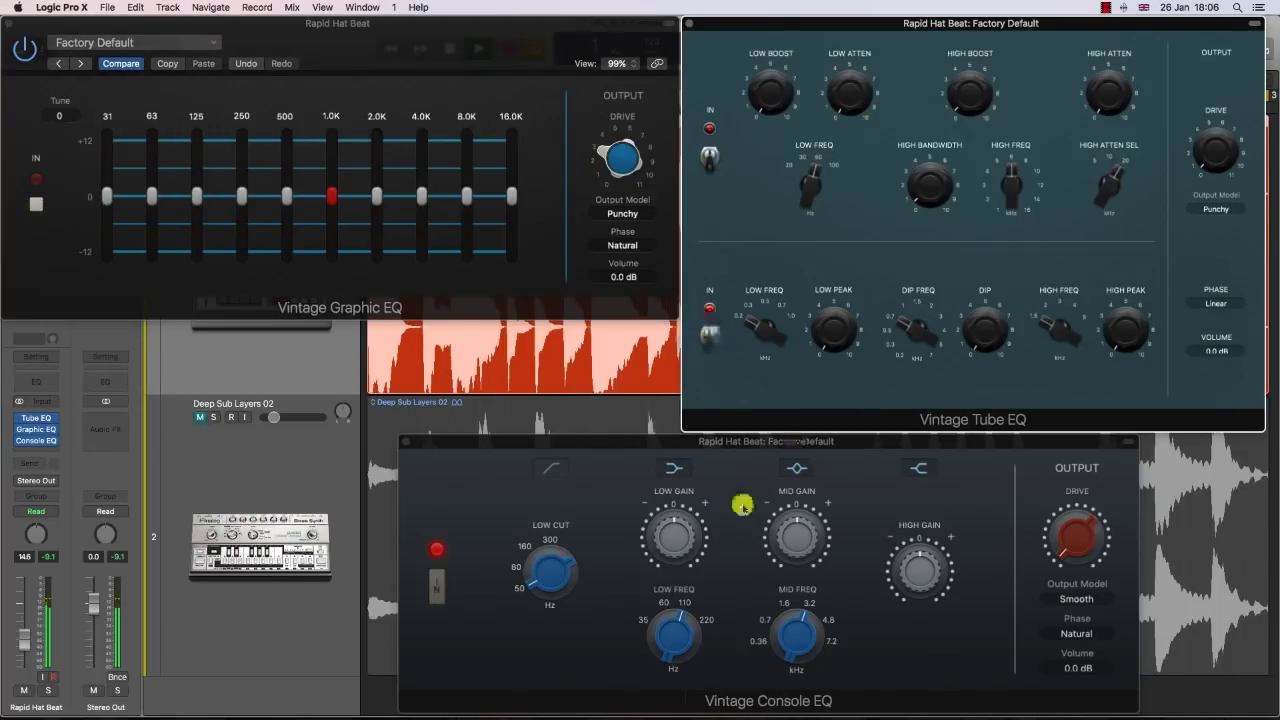
{"action": "left_click", "coordinate": [451, 590]}
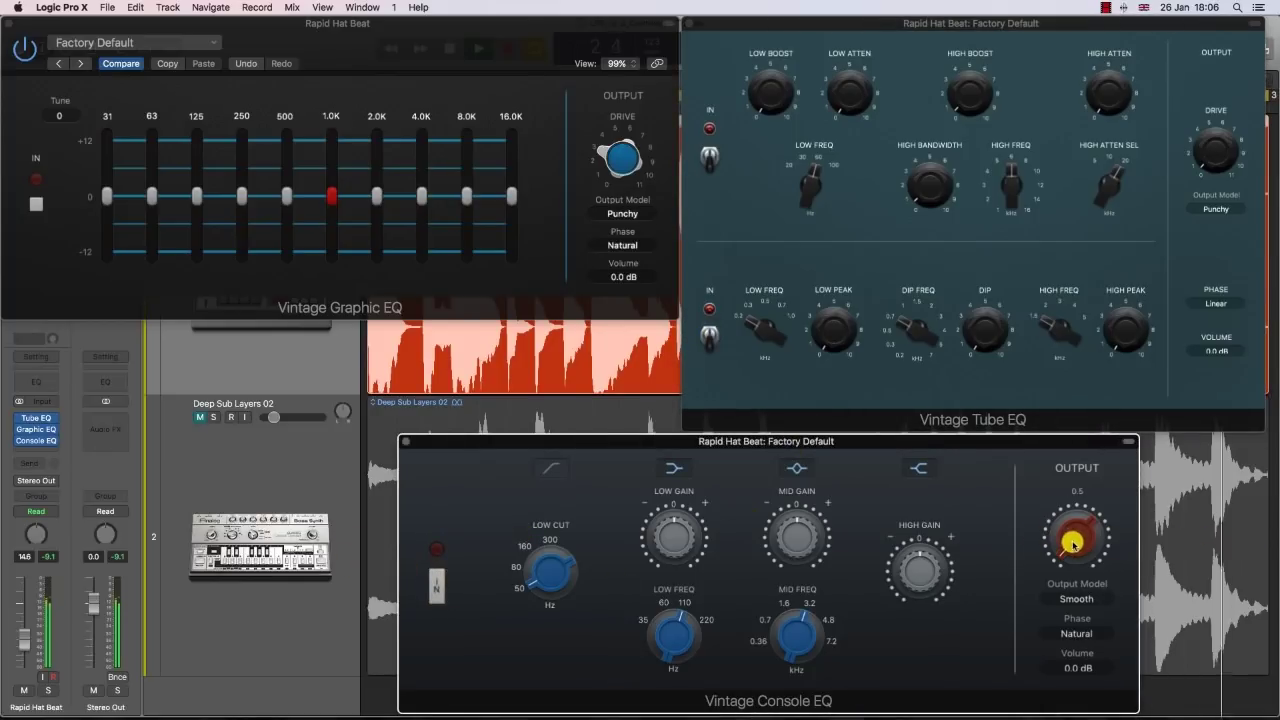
{"action": "left_click_drag", "start_coordinate": [1100, 534], "coordinate": [1088, 493]}
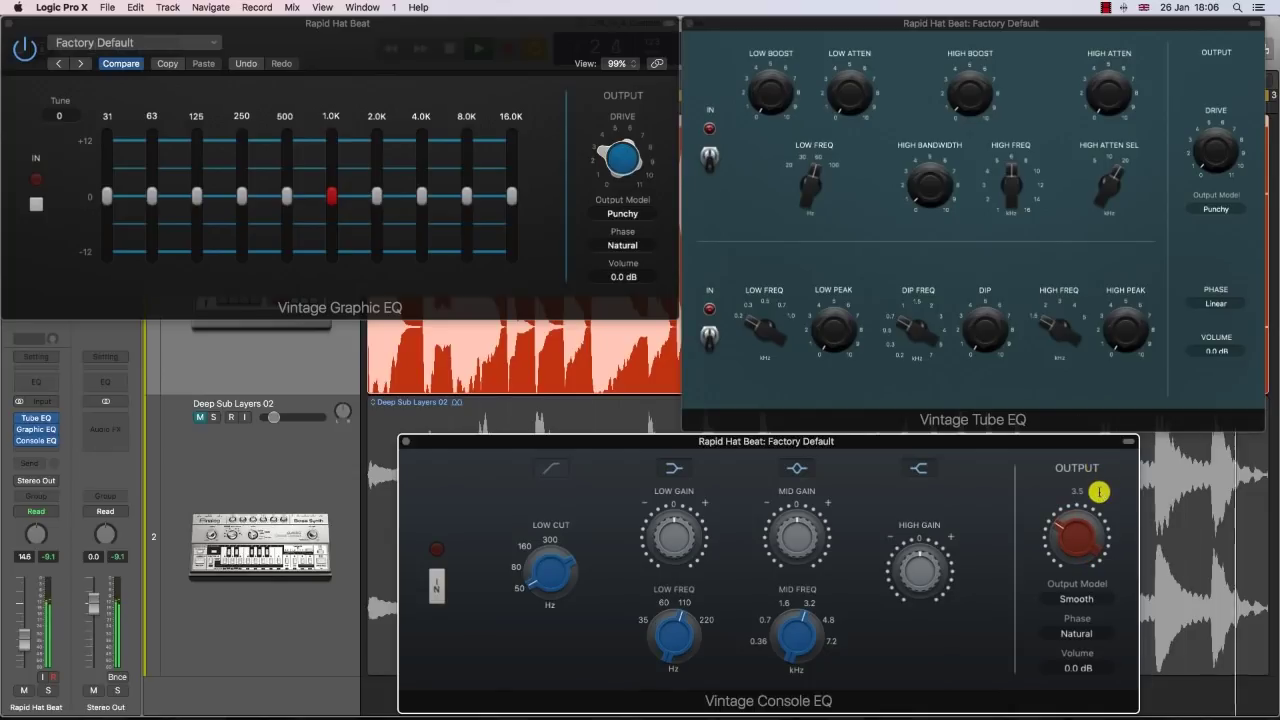
- Raise the Tube EQ and Graphic EQ drive, tweaking the Tube EQ's low frequency
{"action": "left_click_drag", "start_coordinate": [1210, 146], "coordinate": [1213, 141]}
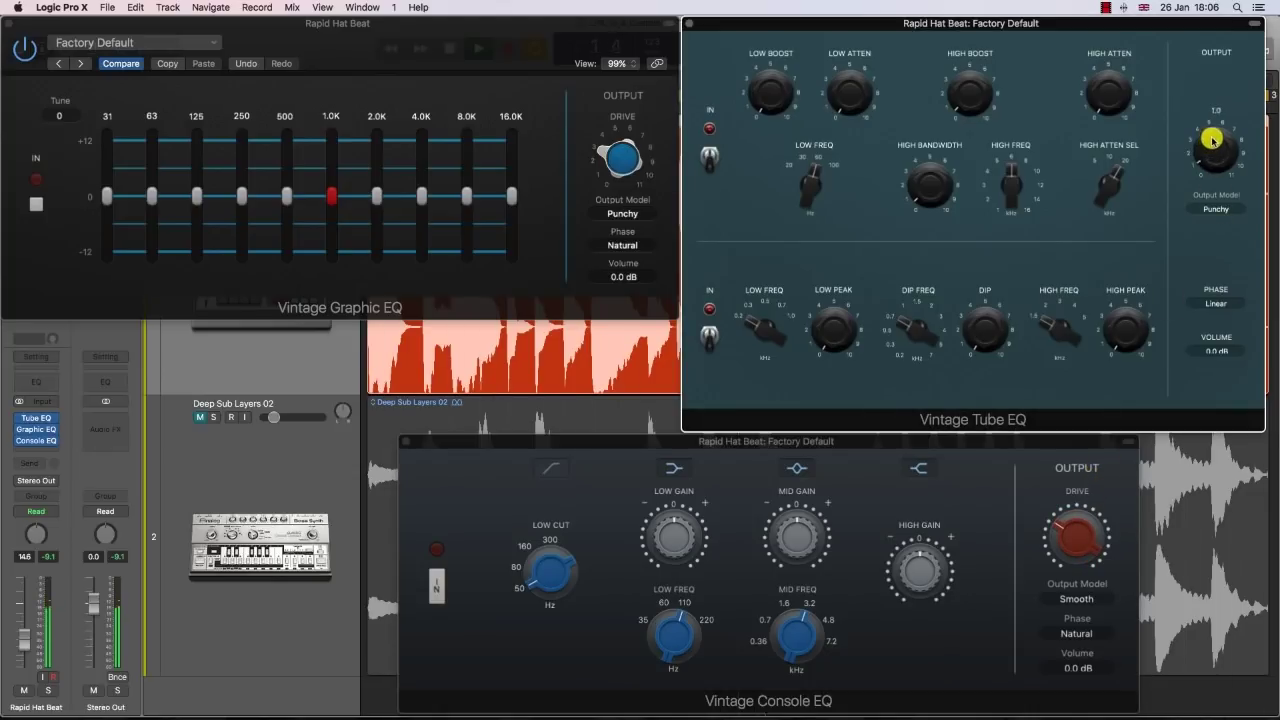
{"action": "left_click_drag", "start_coordinate": [771, 99], "coordinate": [778, 58]}
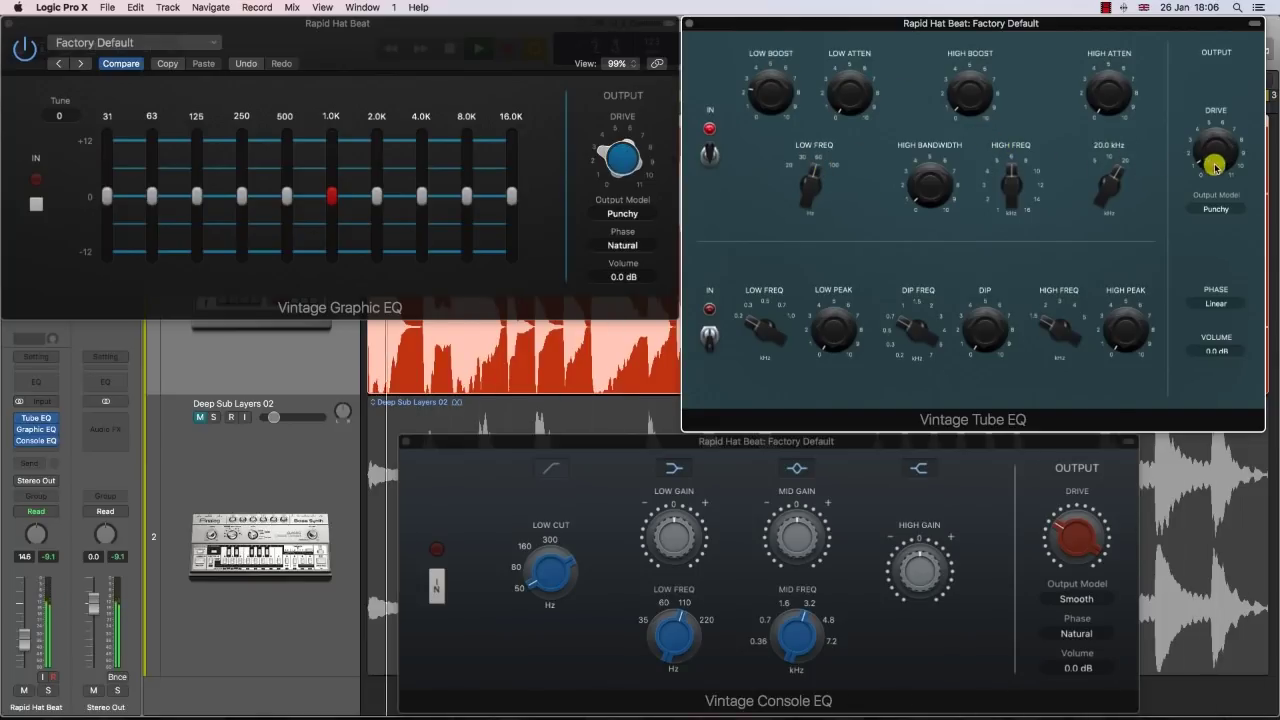
{"action": "left_click_drag", "start_coordinate": [1214, 150], "coordinate": [1210, 135]}
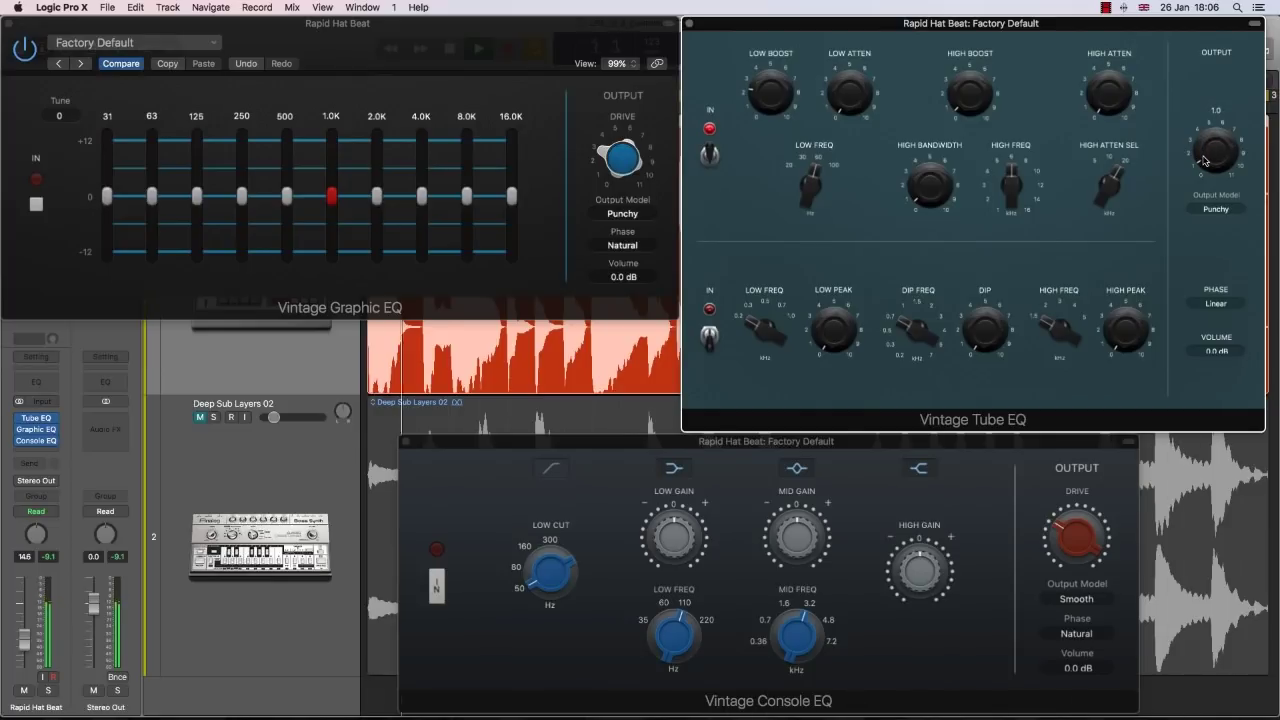
{"action": "left_click_drag", "start_coordinate": [623, 158], "coordinate": [626, 161]}
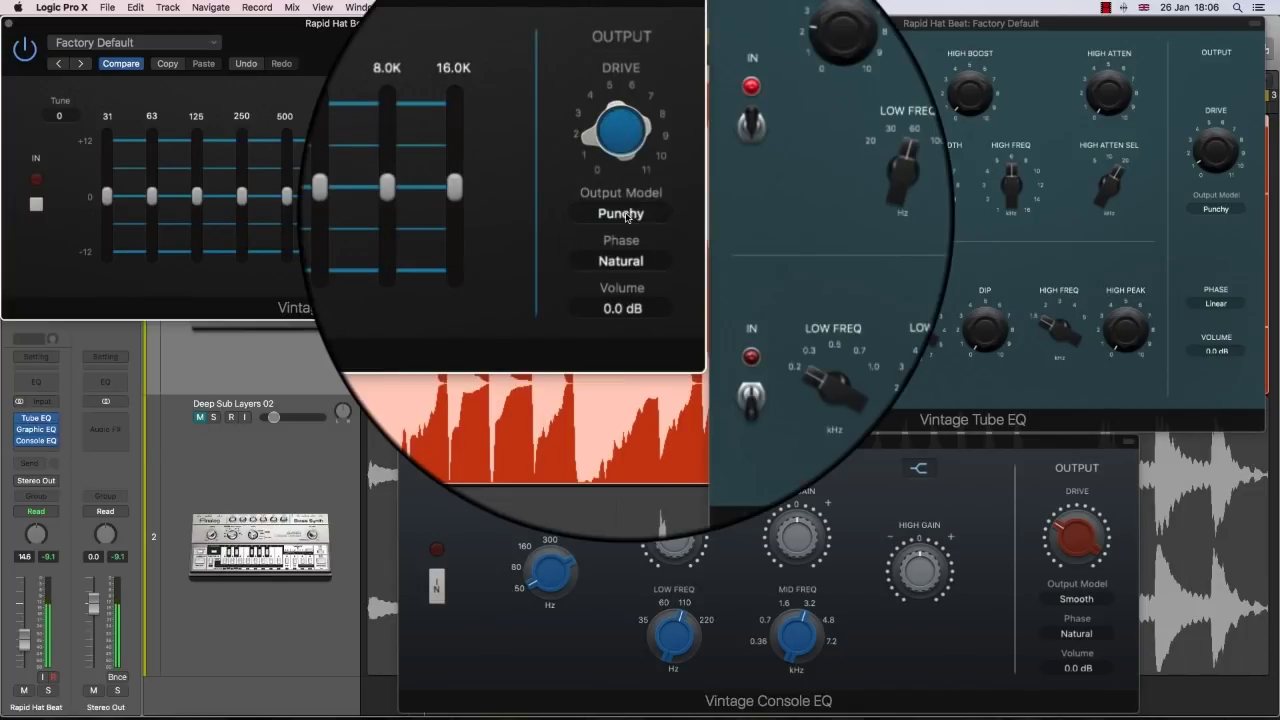
- Try the Graphic EQ's Silky and Off output models, then return it to Smooth
{"action": "left_click", "coordinate": [623, 214]}
{"action": "left_click", "coordinate": [623, 226]}
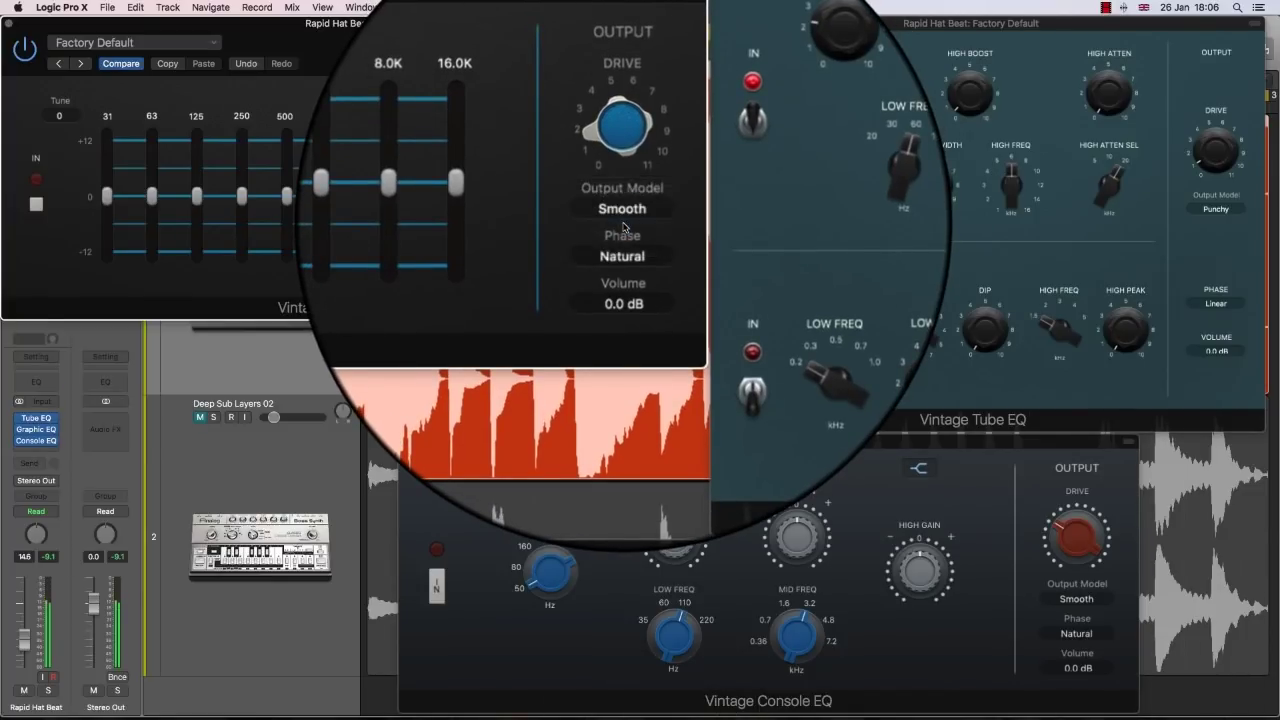
{"action": "left_click", "coordinate": [630, 212]}
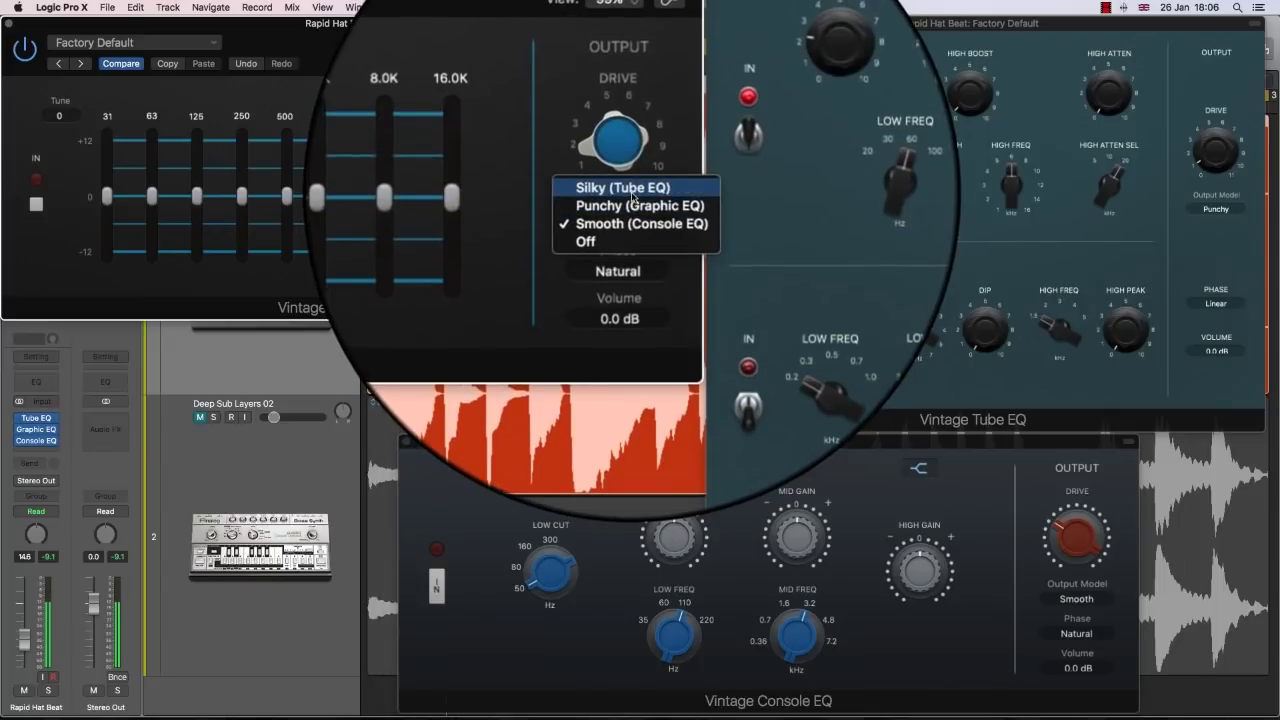
{"action": "left_click", "coordinate": [632, 190]}
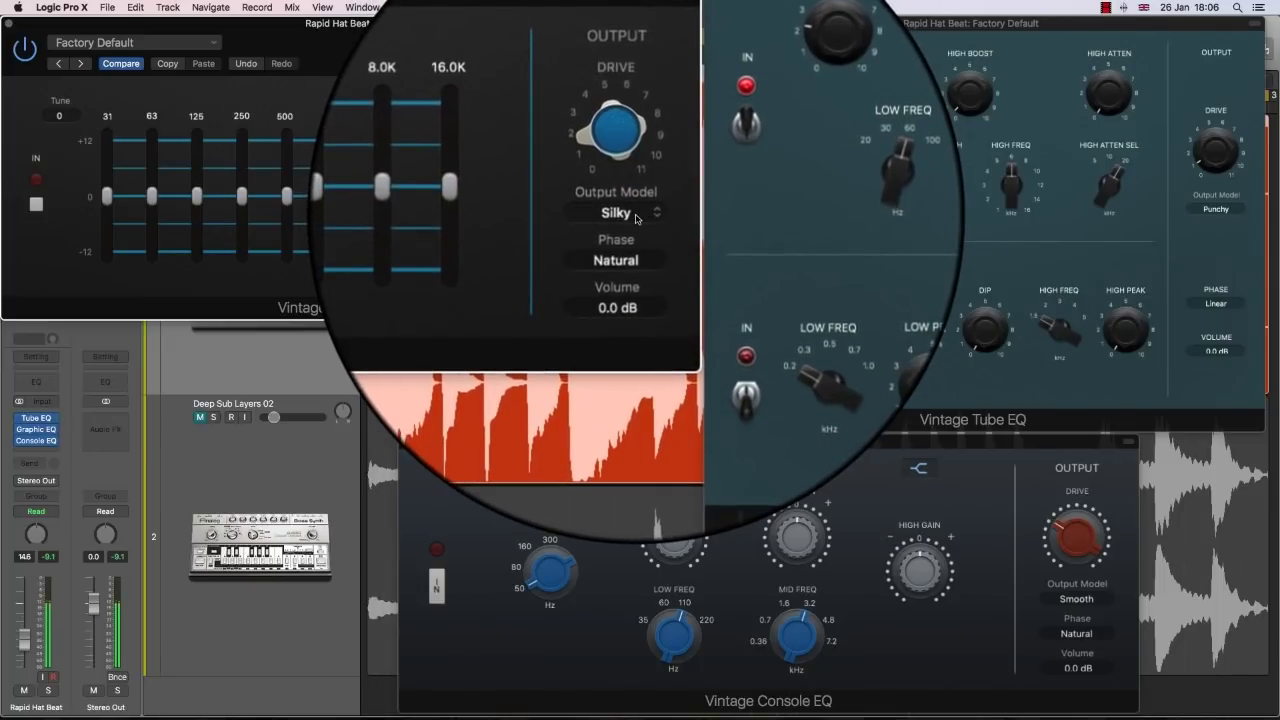
{"action": "left_click", "coordinate": [636, 214]}
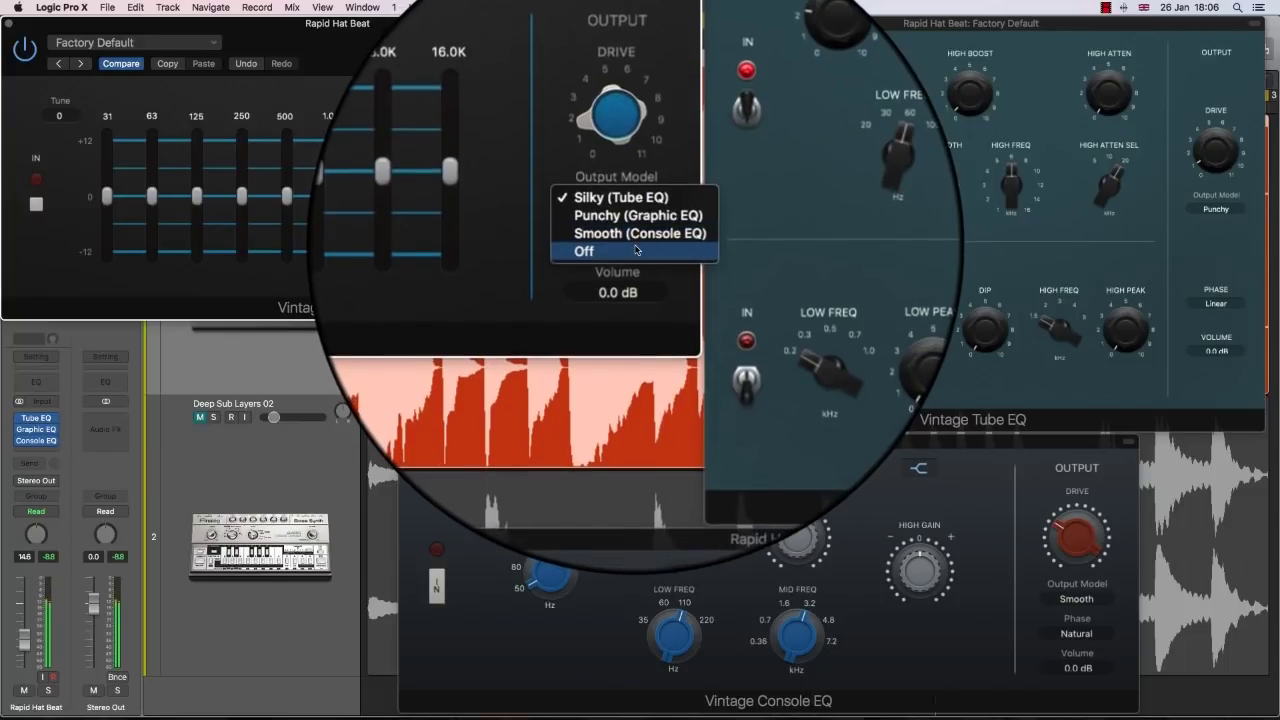
{"action": "left_click", "coordinate": [636, 254]}
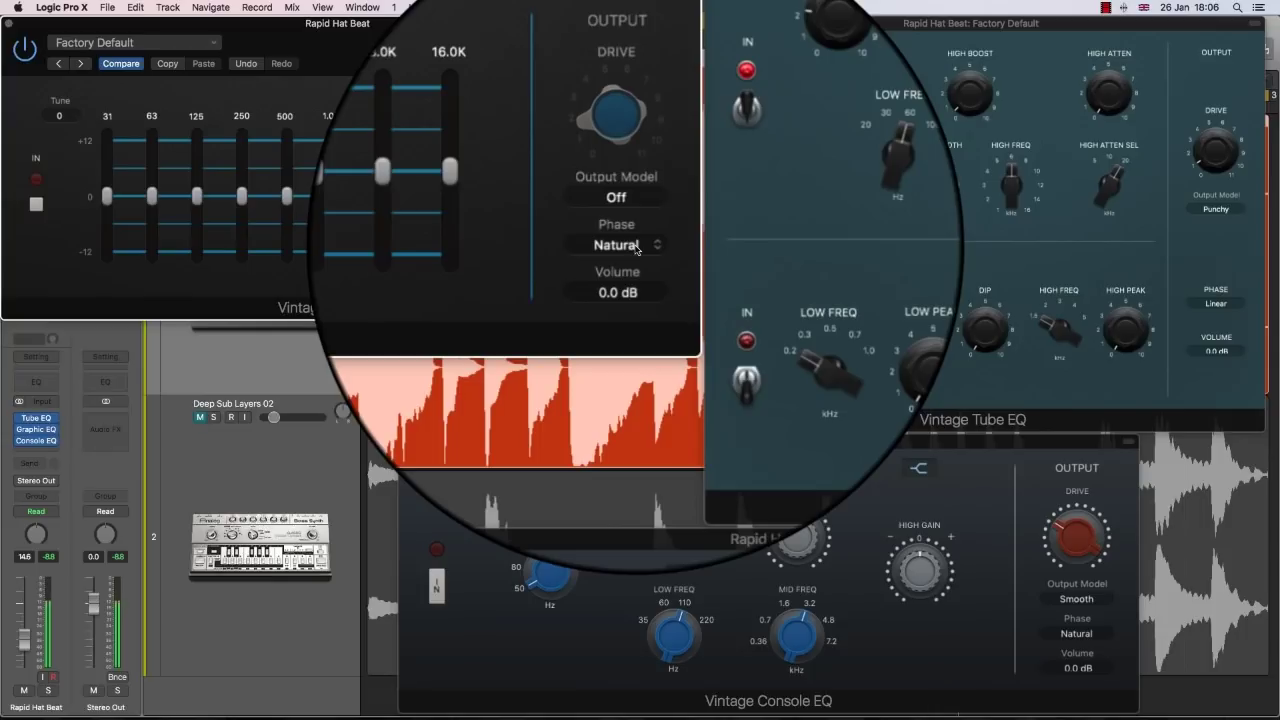
{"action": "left_click", "coordinate": [616, 197]}
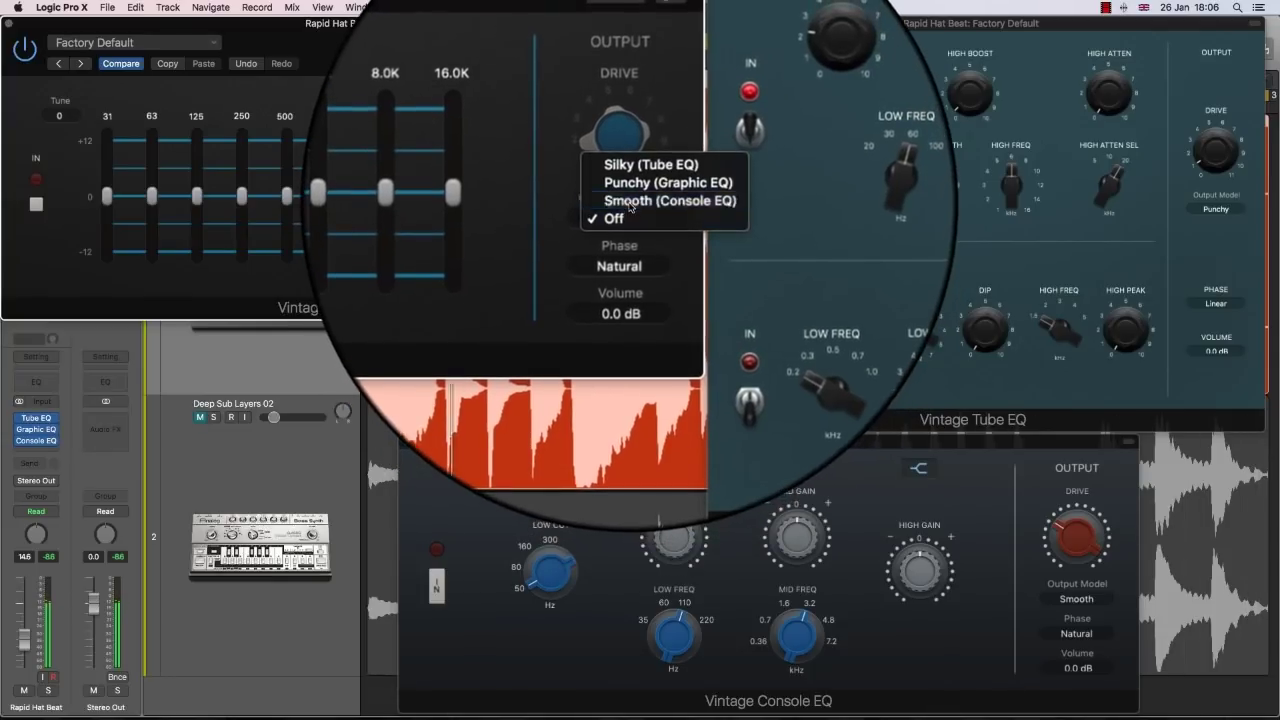
{"action": "left_click", "coordinate": [640, 194]}
- Set the Graphic EQ's phase to Natural after checking Linear
{"action": "left_click", "coordinate": [624, 246]}
{"action": "left_click", "coordinate": [618, 273]}
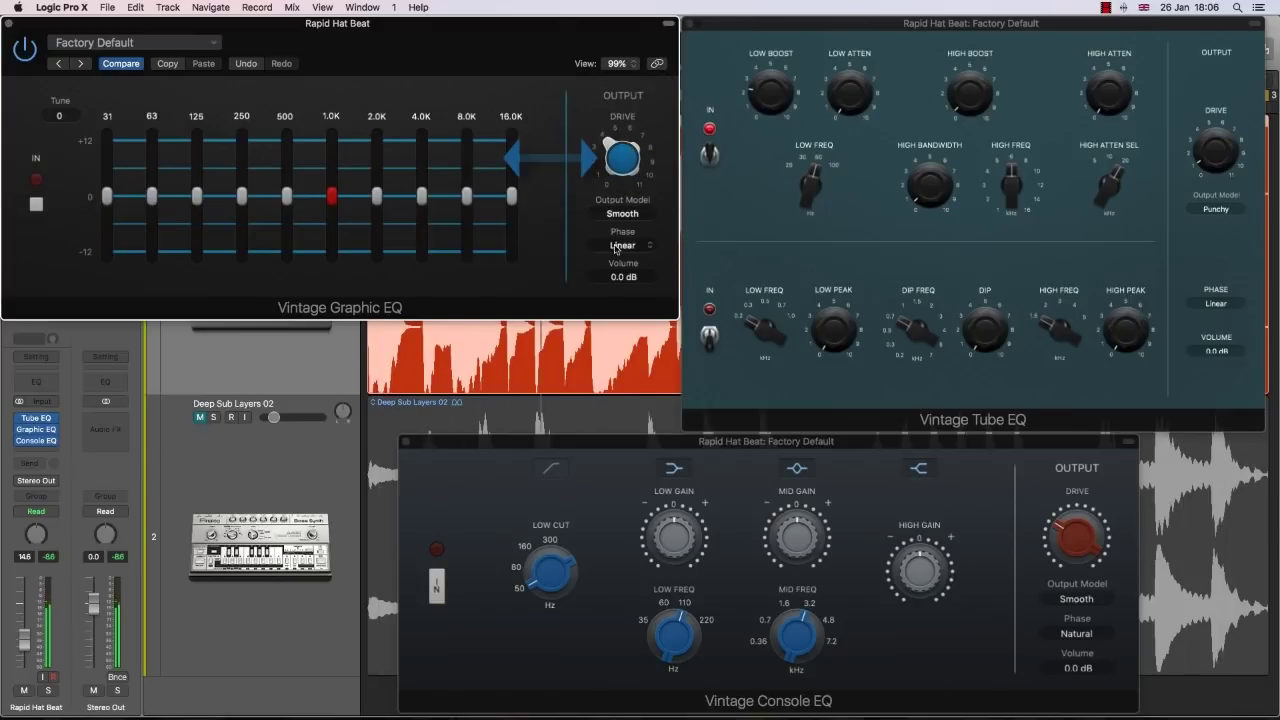
{"action": "left_click", "coordinate": [618, 246]}
{"action": "left_click", "coordinate": [617, 246]}
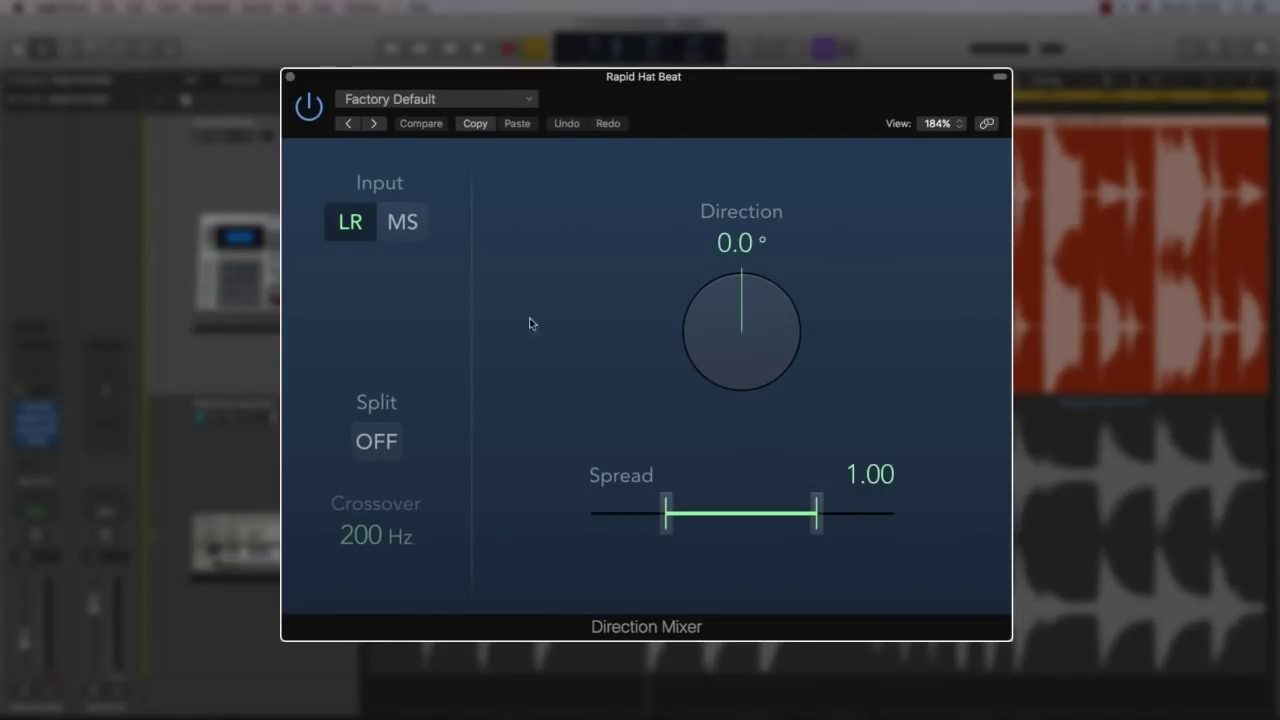
- Turn on Split in Direction Mixer and roughly angle both bands and raise the crossover
{"action": "left_click", "coordinate": [377, 441]}
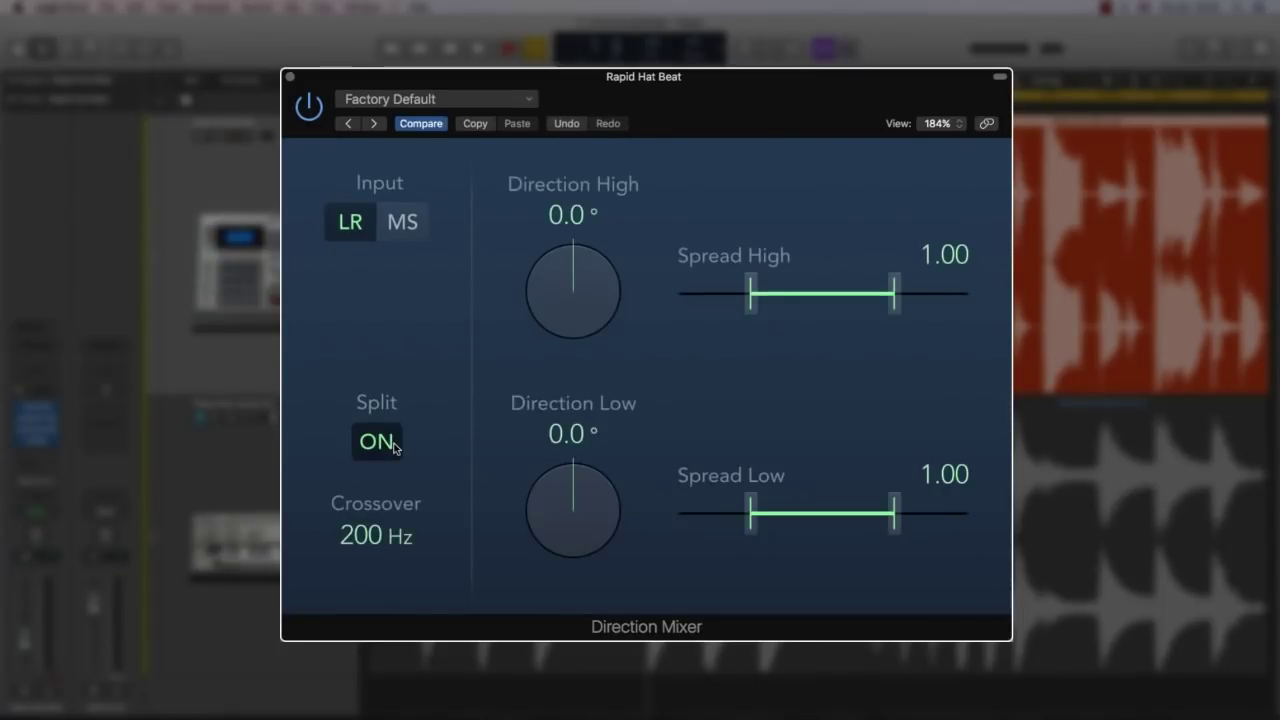
{"action": "left_click_drag", "start_coordinate": [575, 292], "coordinate": [575, 294]}
{"action": "mouse_move", "coordinate": [573, 486]}
{"action": "left_mouse_down"}
{"action": "mouse_move", "coordinate": [575, 509]}
{"action": "mouse_move", "coordinate": [580, 496]}
{"action": "left_mouse_up"}
{"action": "left_click_drag", "start_coordinate": [375, 540], "coordinate": [367, 462]}
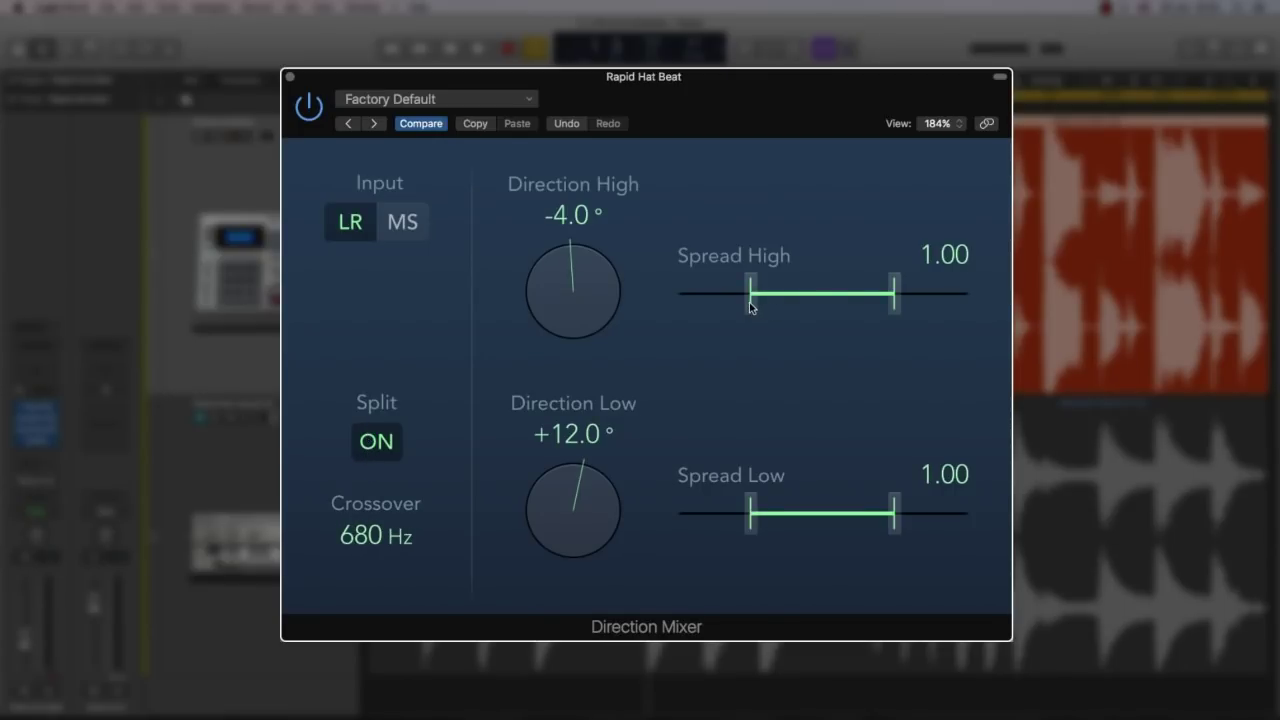
{"action": "key", "text": "space"}
- Set the crossover to 3600 Hz and reset both band directions to 0.0°
{"action": "left_click_drag", "start_coordinate": [751, 510], "coordinate": [797, 516]}
{"action": "left_click_drag", "start_coordinate": [751, 309], "coordinate": [725, 311]}
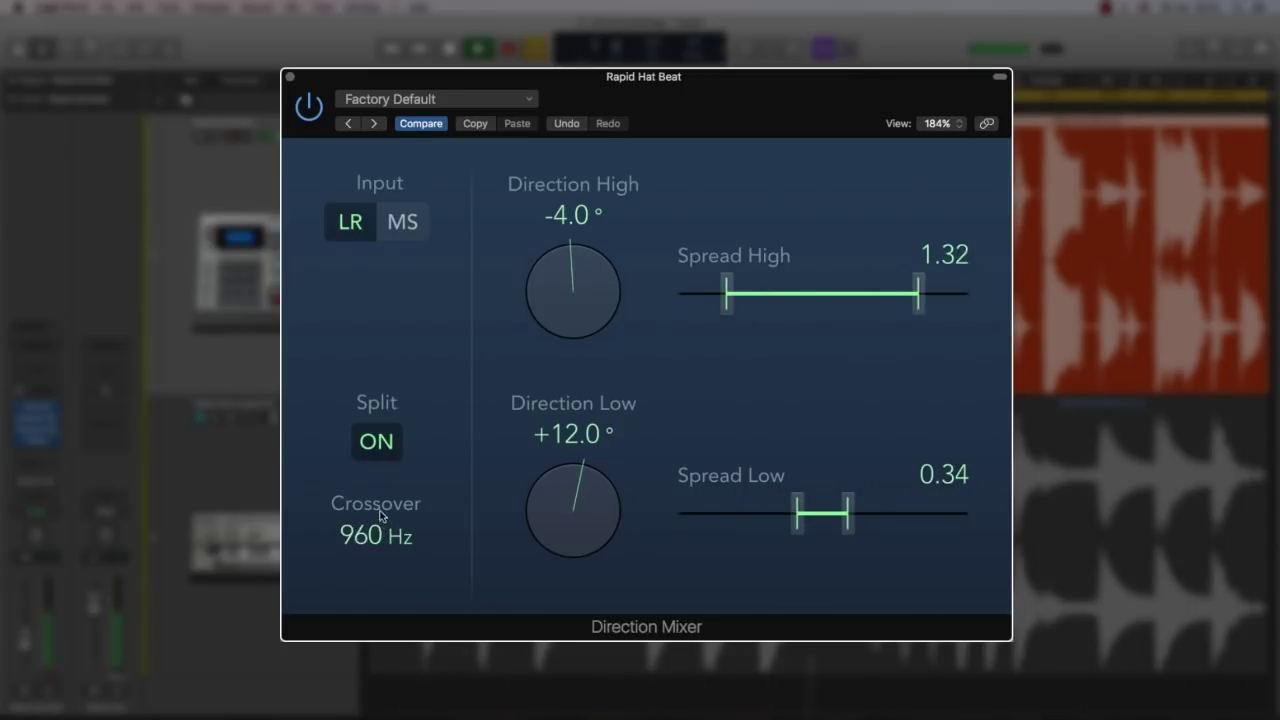
{"action": "left_click_drag", "start_coordinate": [380, 516], "coordinate": [386, 446]}
{"action": "left_click_drag", "start_coordinate": [540, 274], "coordinate": [559, 289]}
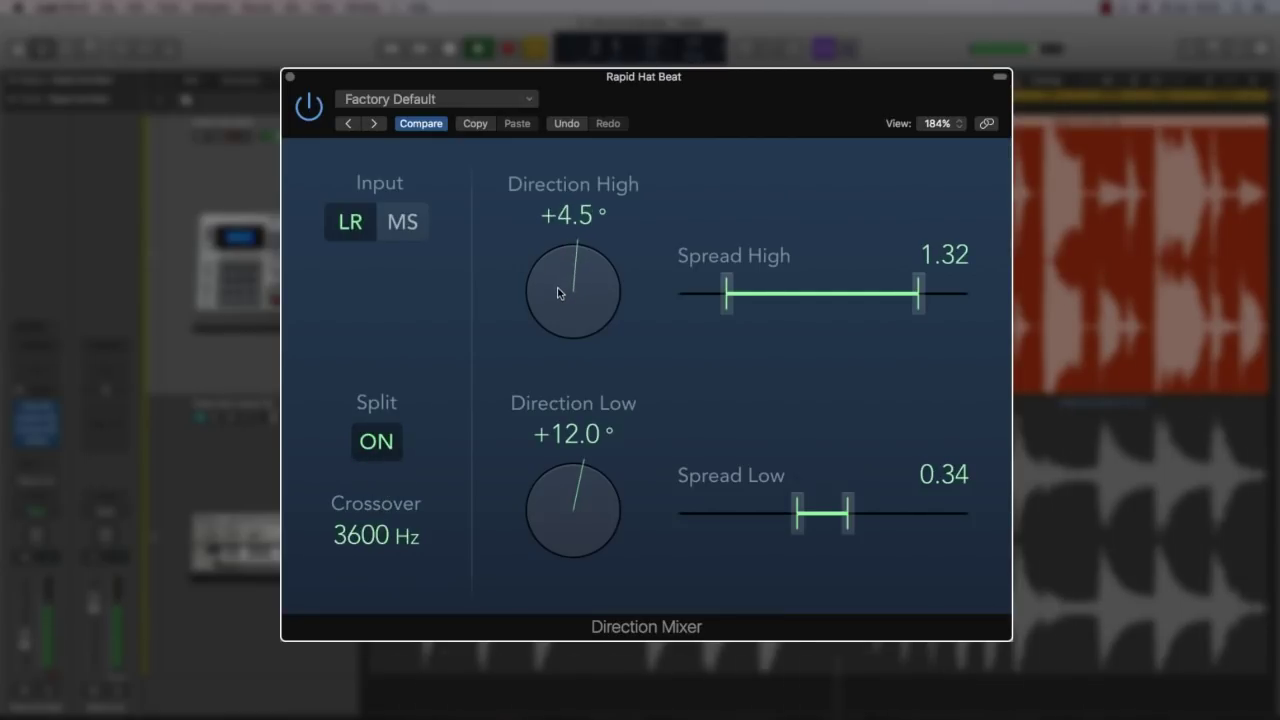
{"action": "left_click", "coordinate": [562, 297], "text": "alt"}
{"action": "left_click", "coordinate": [556, 535], "text": "alt"}
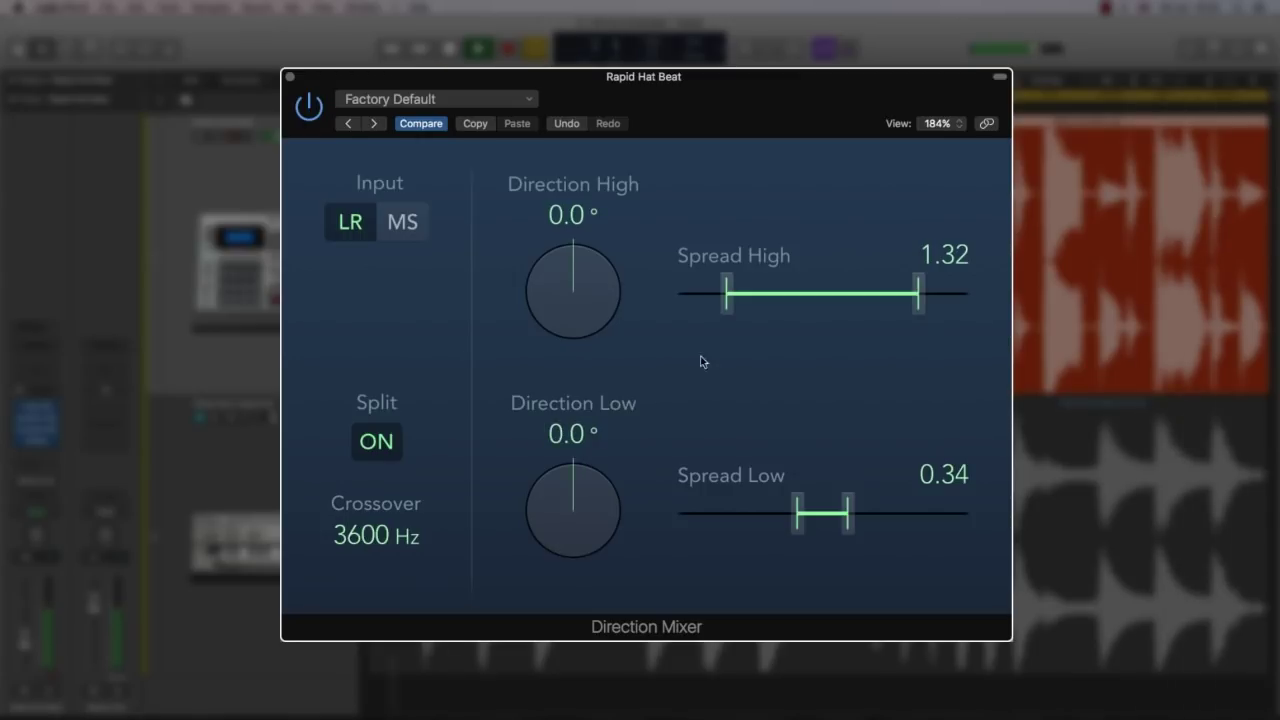
- Set the low band spread to 0.00 and the high band spread to 2.00
{"action": "left_click_drag", "start_coordinate": [723, 306], "coordinate": [691, 310]}
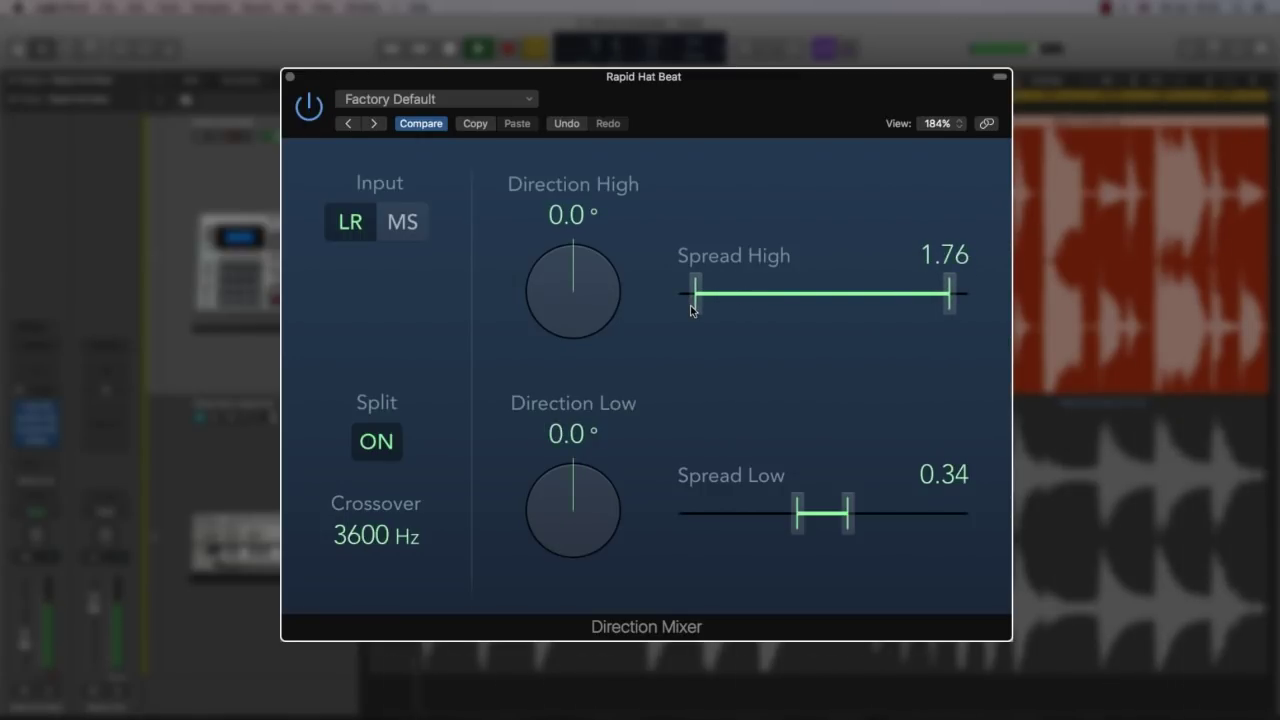
{"action": "mouse_move", "coordinate": [798, 516]}
{"action": "left_mouse_down"}
{"action": "mouse_move", "coordinate": [781, 518]}
{"action": "mouse_move", "coordinate": [806, 520]}
{"action": "left_mouse_up"}
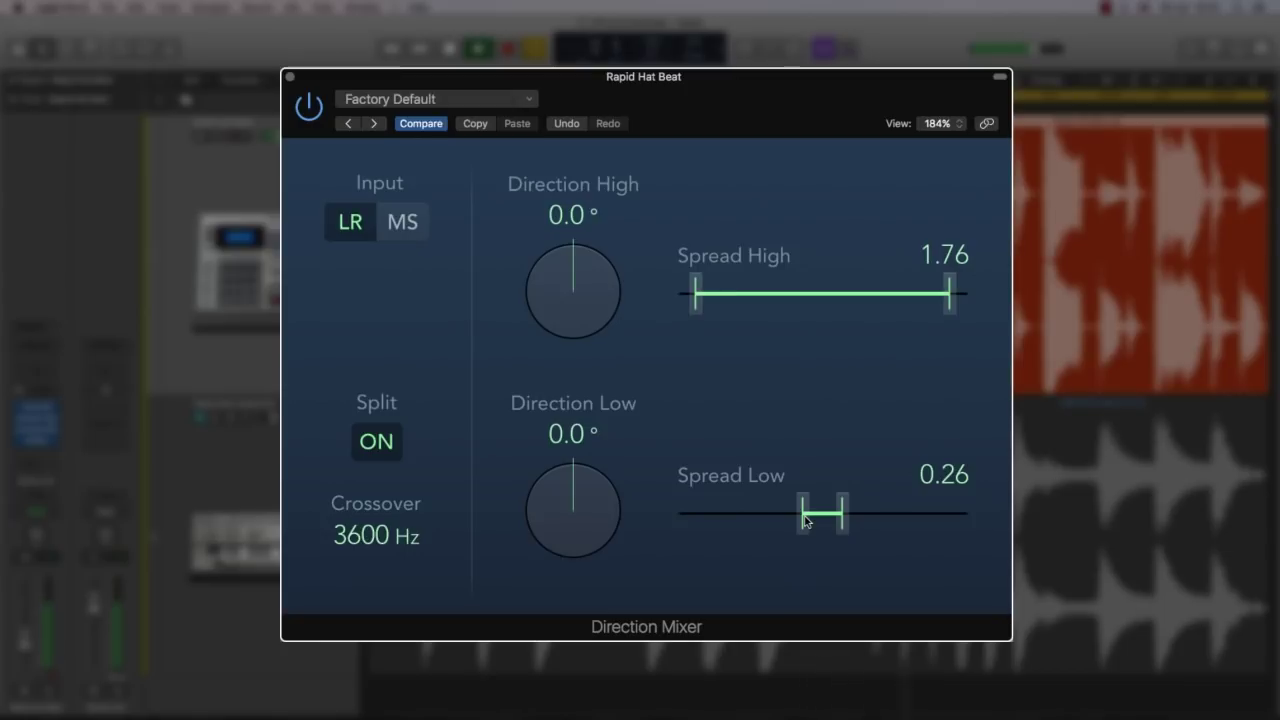
{"action": "left_click_drag", "start_coordinate": [806, 520], "coordinate": [828, 524]}
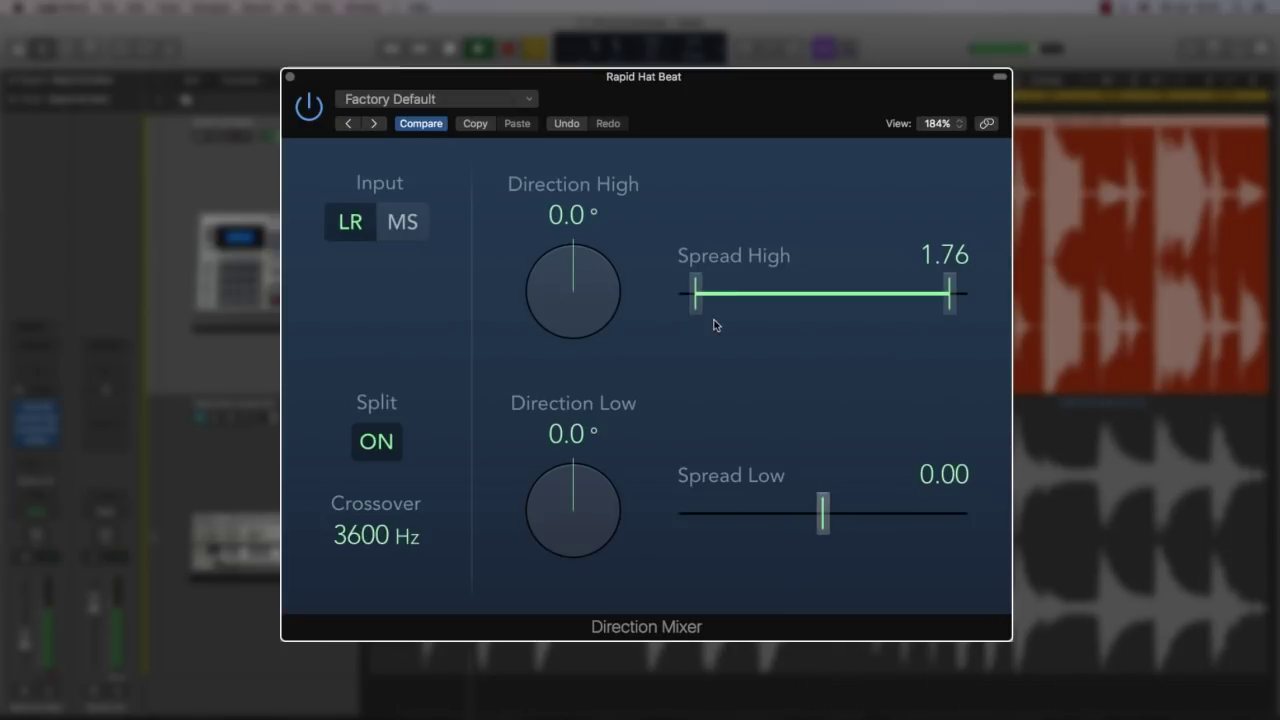
{"action": "left_click_drag", "start_coordinate": [698, 312], "coordinate": [676, 318]}
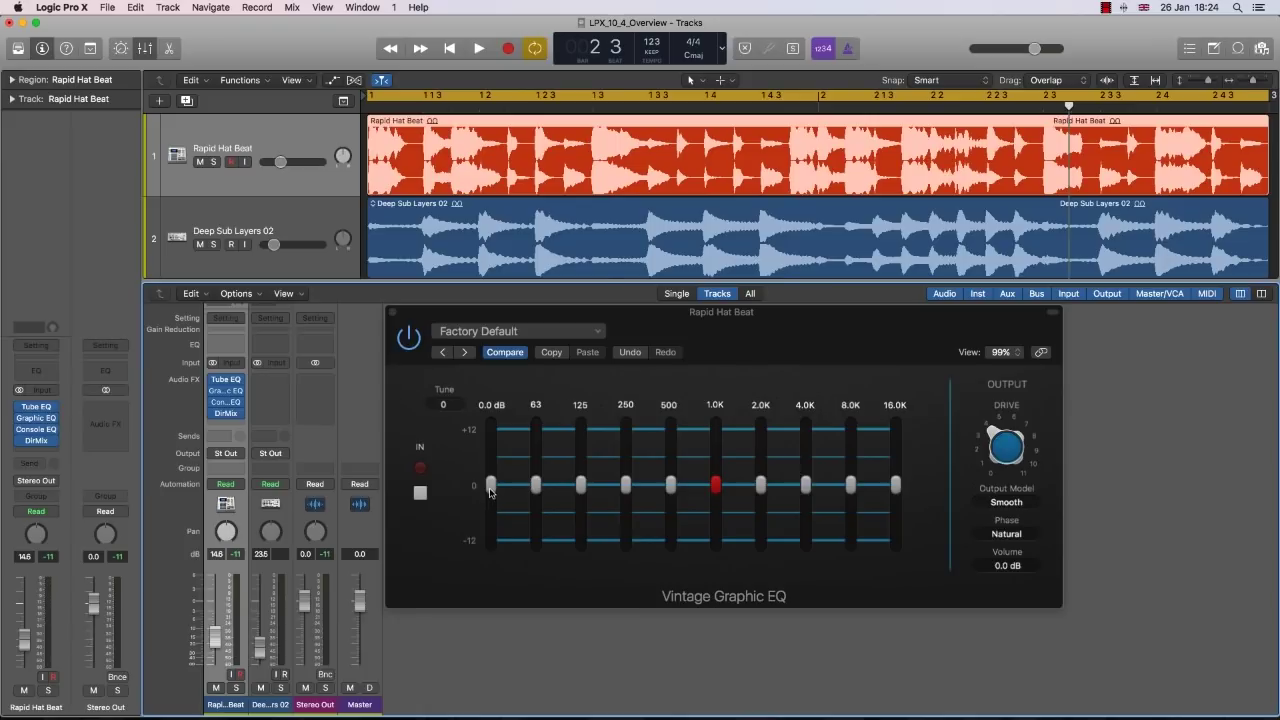
- Cut the Graphic EQ's 31 Hz band, then undo it back to 0 dB
{"action": "left_click", "coordinate": [420, 493]}
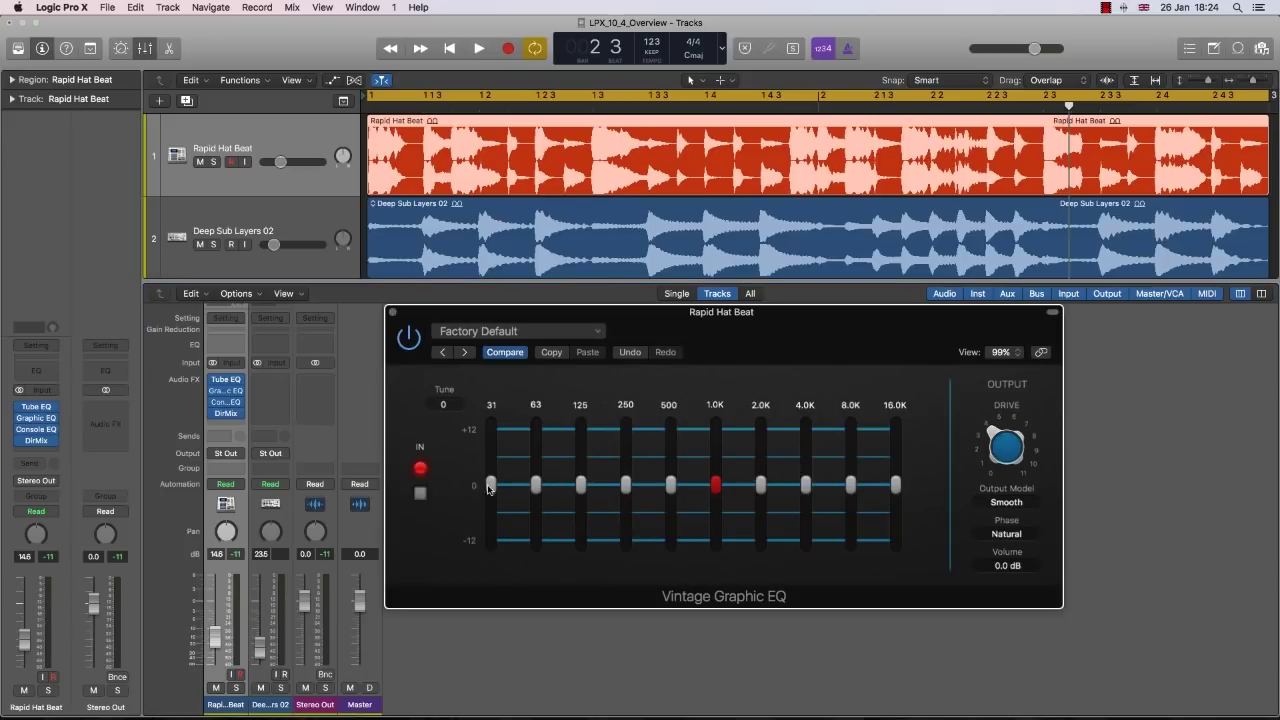
{"action": "left_click_drag", "start_coordinate": [490, 485], "coordinate": [580, 509]}
{"action": "key", "text": "super+z"}
{"action": "key", "text": "super+z"}
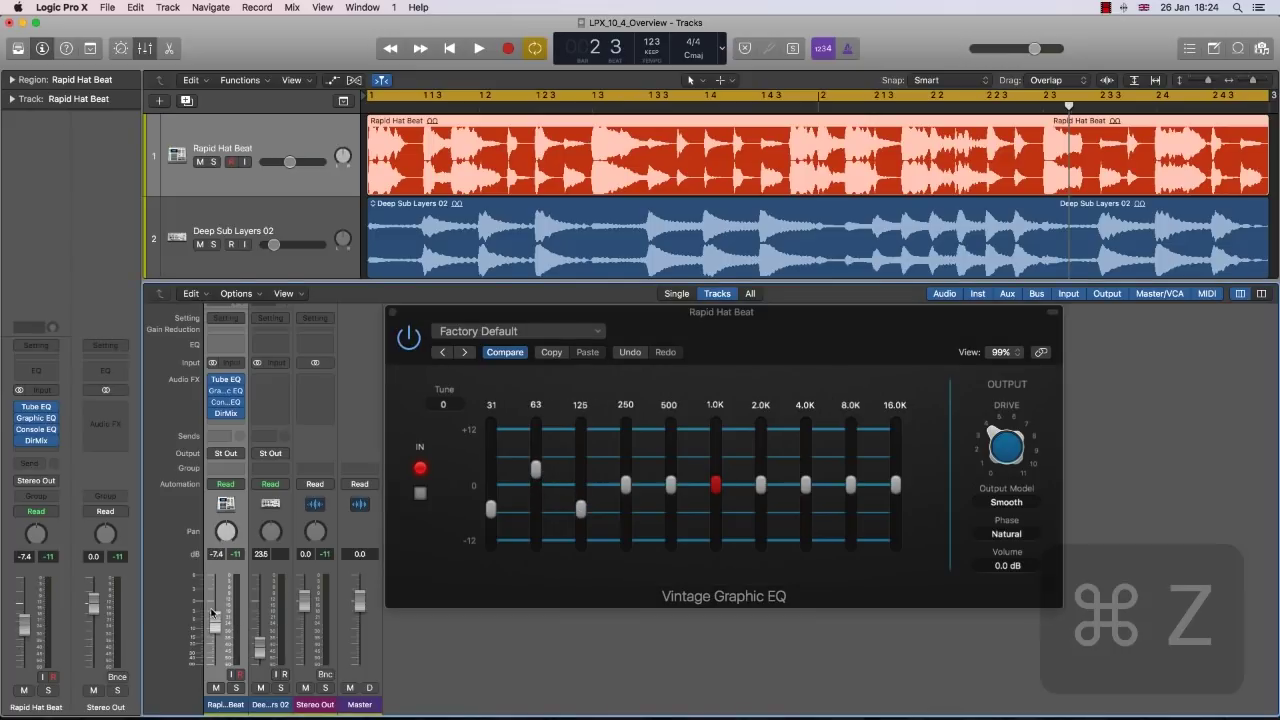
{"action": "key", "text": "super+z"}
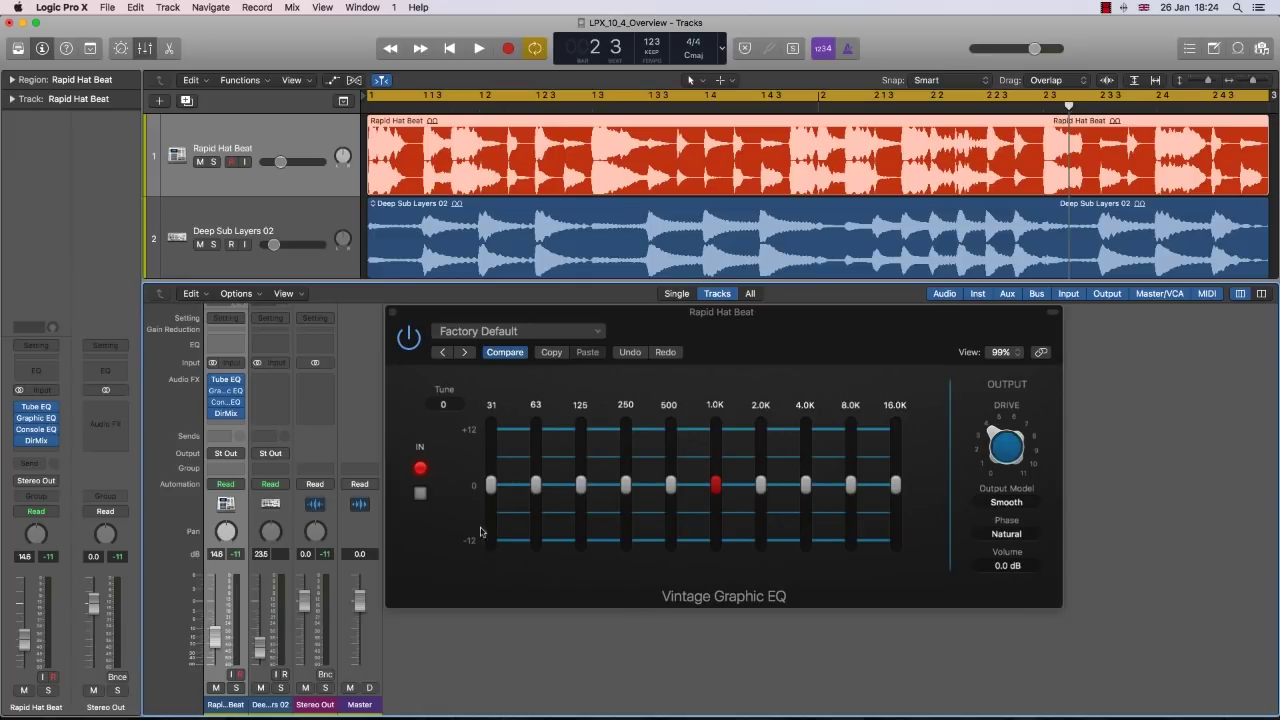
- Boost 63 Hz and cut 125 Hz, then undo the upper-band and 500 Hz changes
{"action": "left_click_drag", "start_coordinate": [536, 485], "coordinate": [722, 455]}
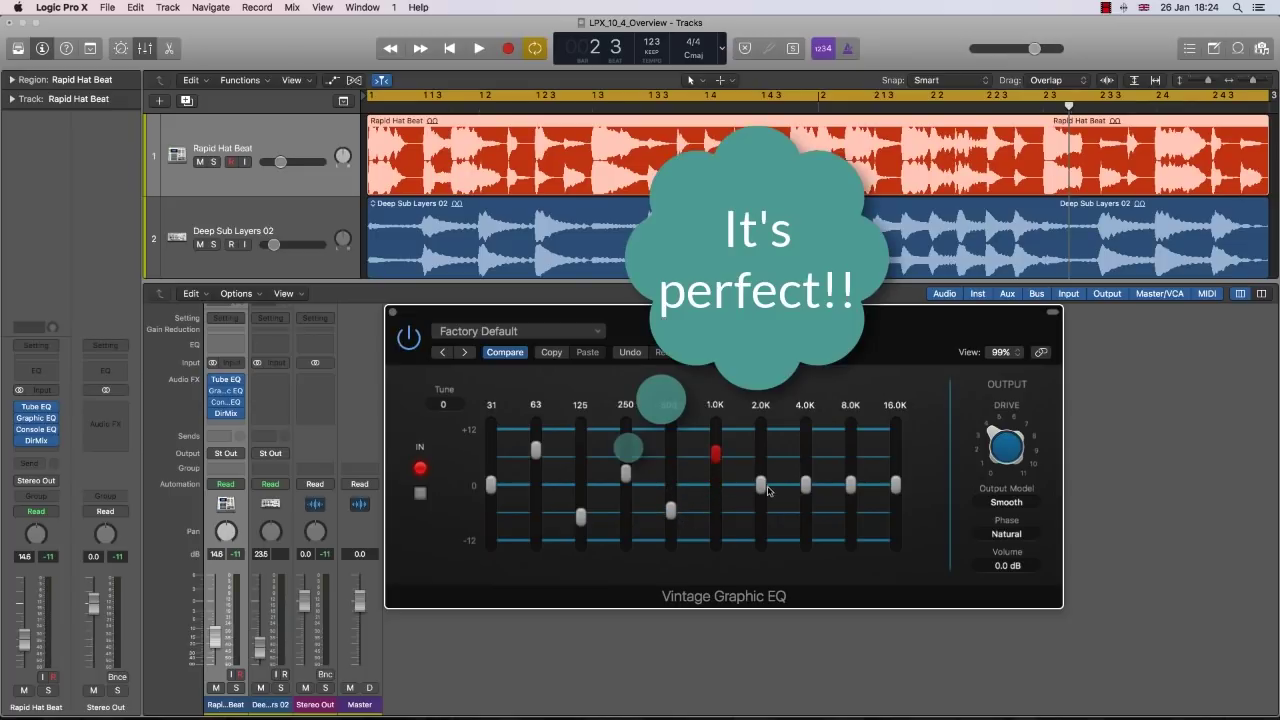
{"action": "left_click_drag", "start_coordinate": [810, 494], "coordinate": [896, 510]}
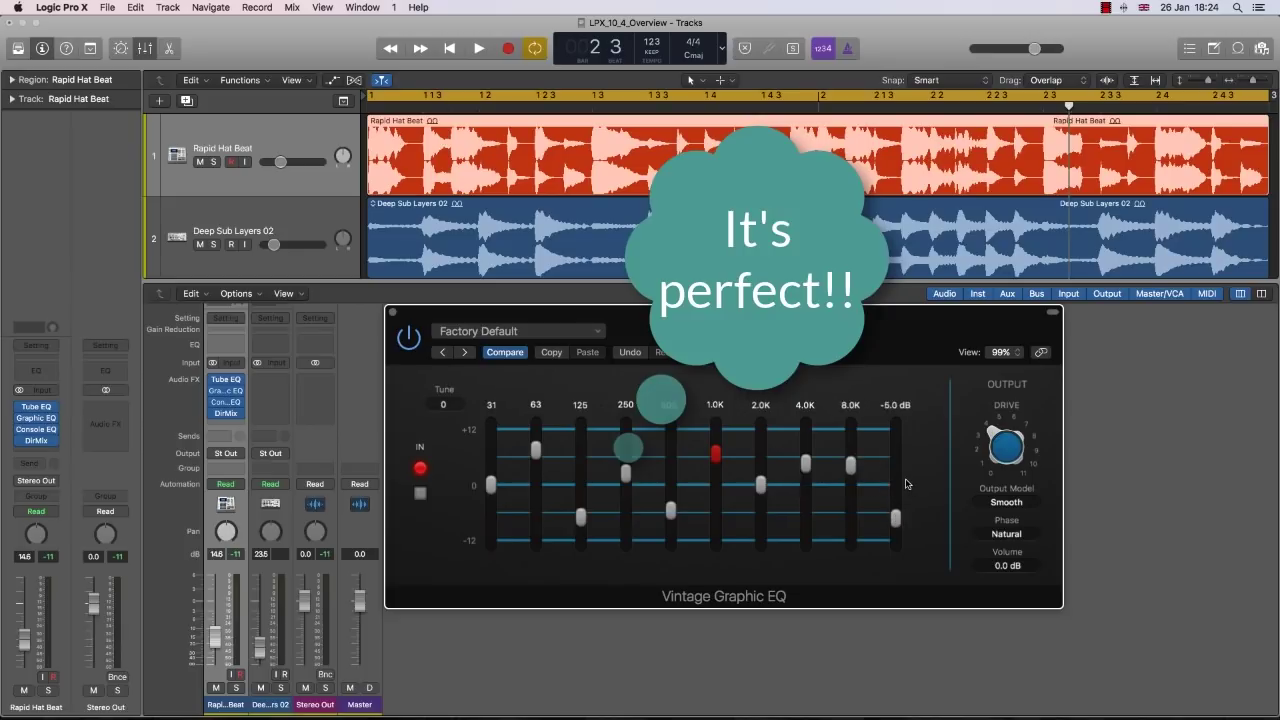
{"action": "key", "text": "super+z"}
{"action": "key", "text": "super+z"}
{"action": "key", "text": "super+z"}
{"action": "key", "text": "super+z"}
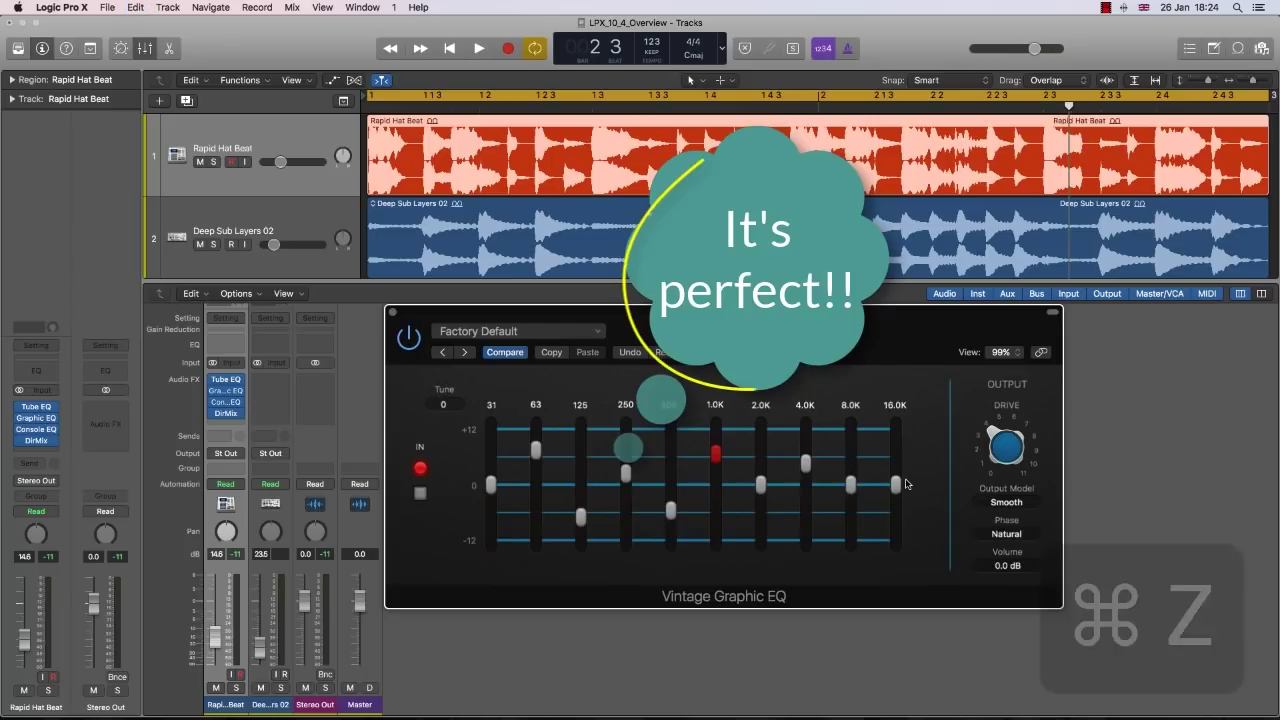
{"action": "key", "text": "super+z"}
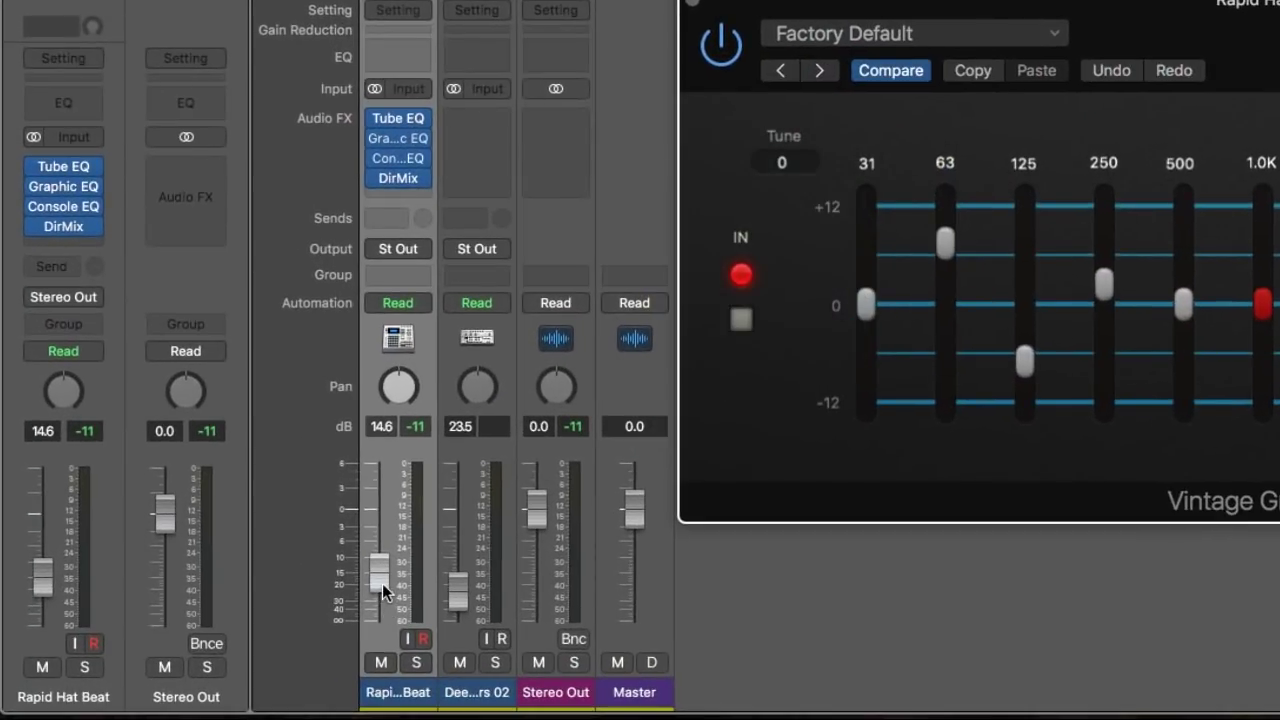
- Change and undo the Rapid Hat Beat volume, then move it linked with Deep Sub Layers 02
{"action": "mouse_move", "coordinate": [383, 592]}
{"action": "left_mouse_down"}
{"action": "mouse_move", "coordinate": [383, 520]}
{"action": "mouse_move", "coordinate": [383, 572]}
{"action": "left_mouse_up"}
{"action": "key", "text": "super+z"}
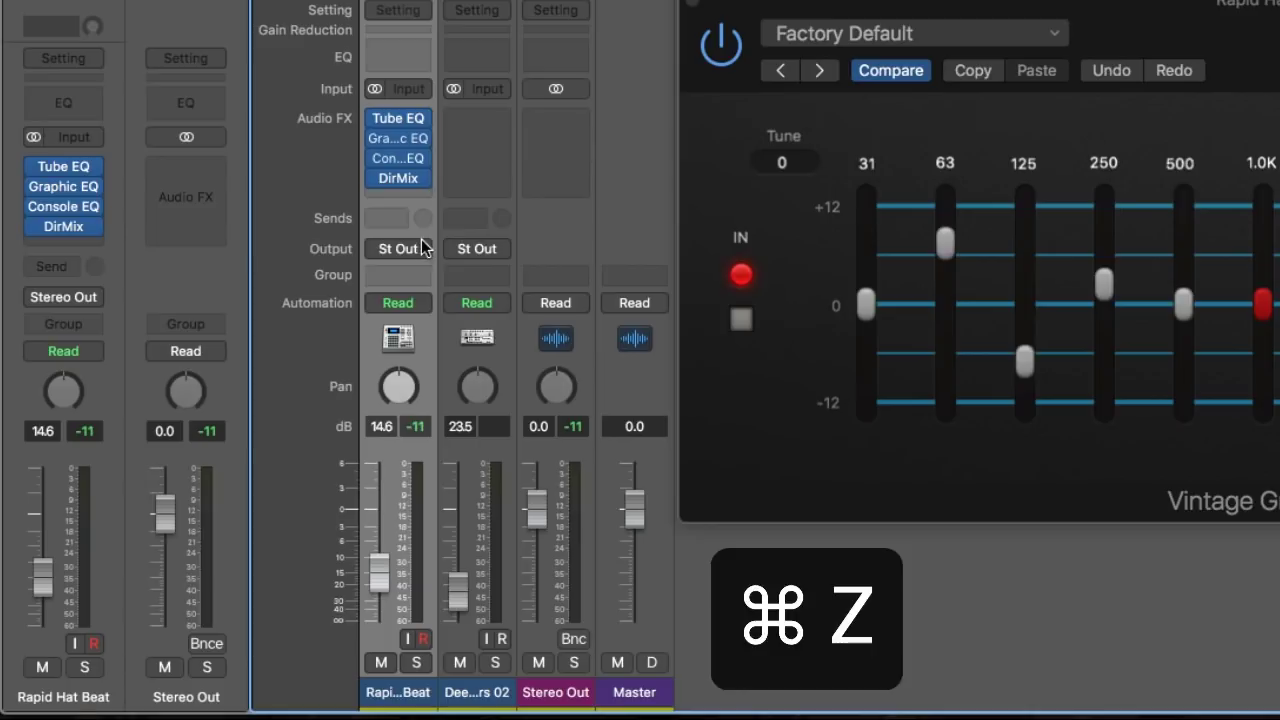
{"action": "left_click", "coordinate": [470, 238]}
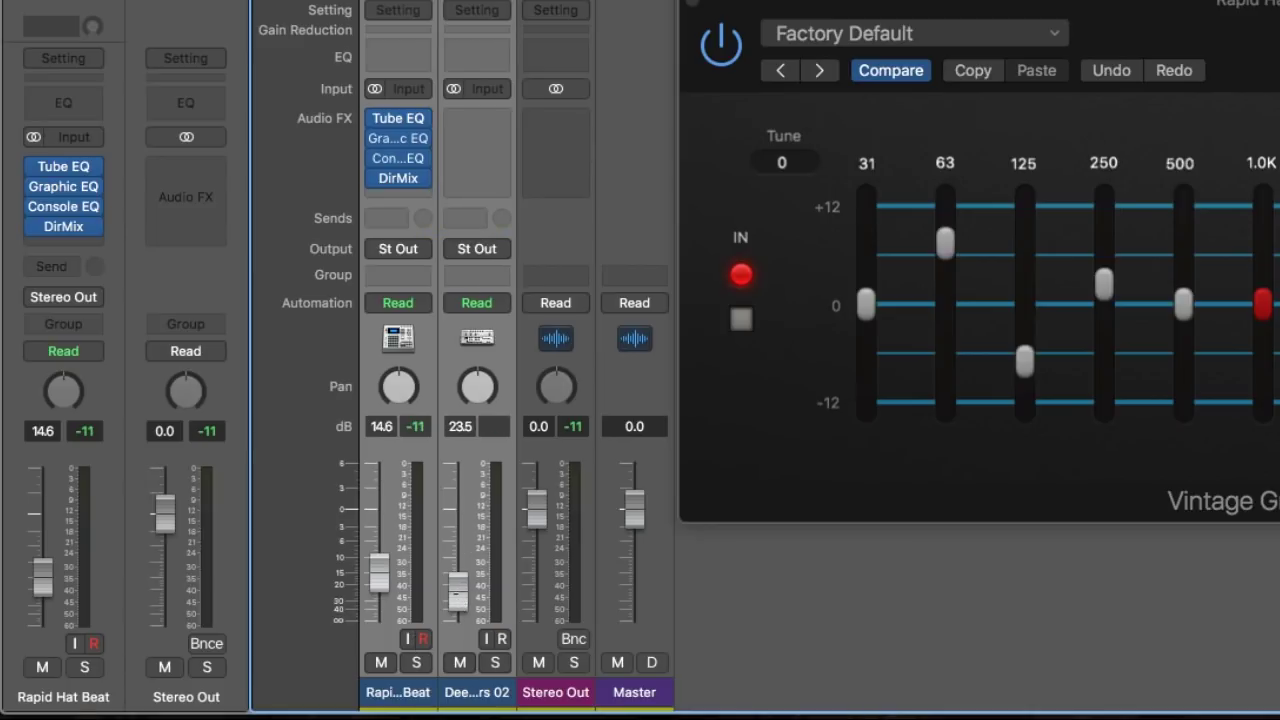
{"action": "left_click_drag", "start_coordinate": [458, 592], "coordinate": [458, 536]}
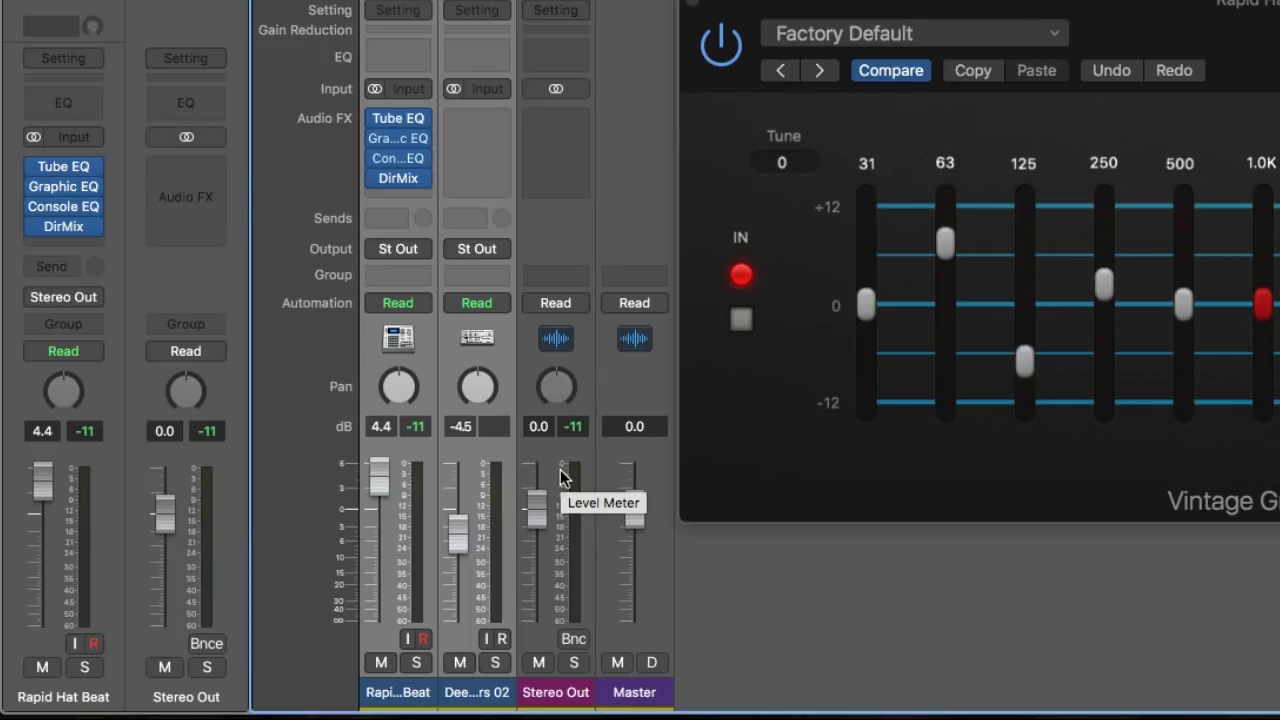
{"action": "left_click_drag", "start_coordinate": [457, 528], "coordinate": [457, 591]}
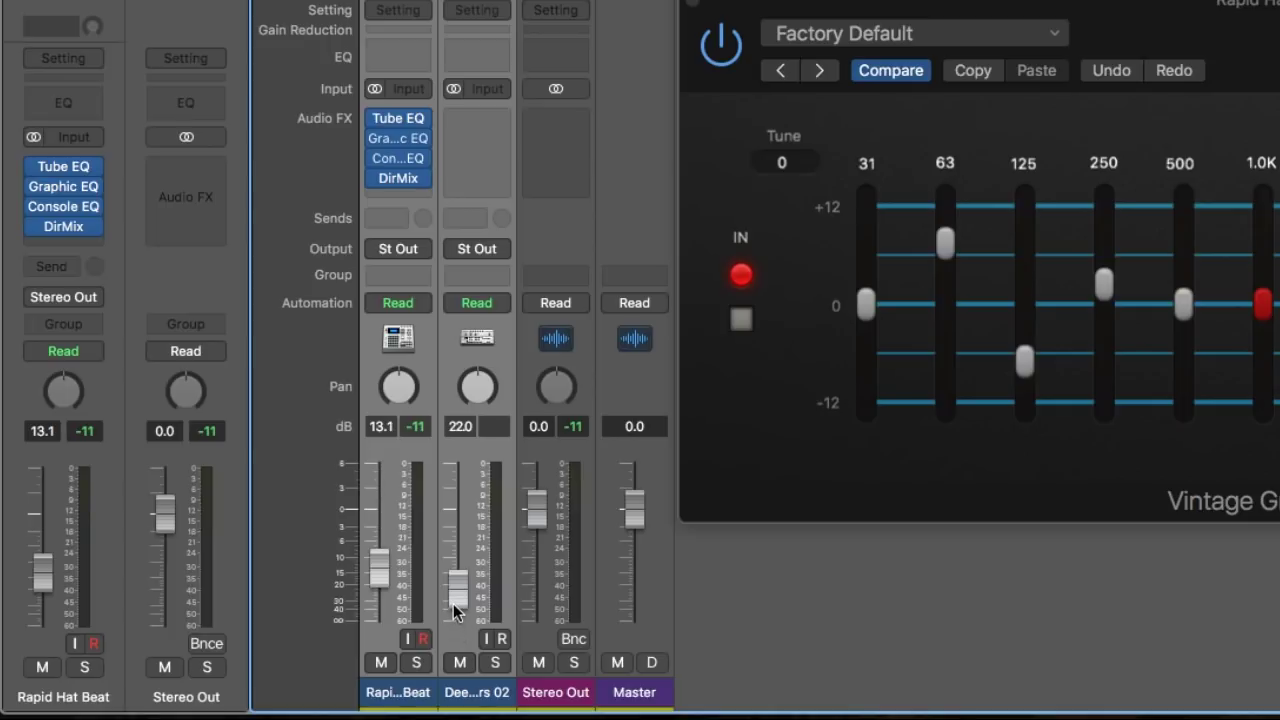
{"action": "left_click_drag", "start_coordinate": [453, 604], "coordinate": [456, 567]}
- Undo the linked volume moves and enable Include Mixer Undo Steps in Project Undo History
{"action": "key", "text": "super+z"}
{"action": "key", "text": "super+z"}
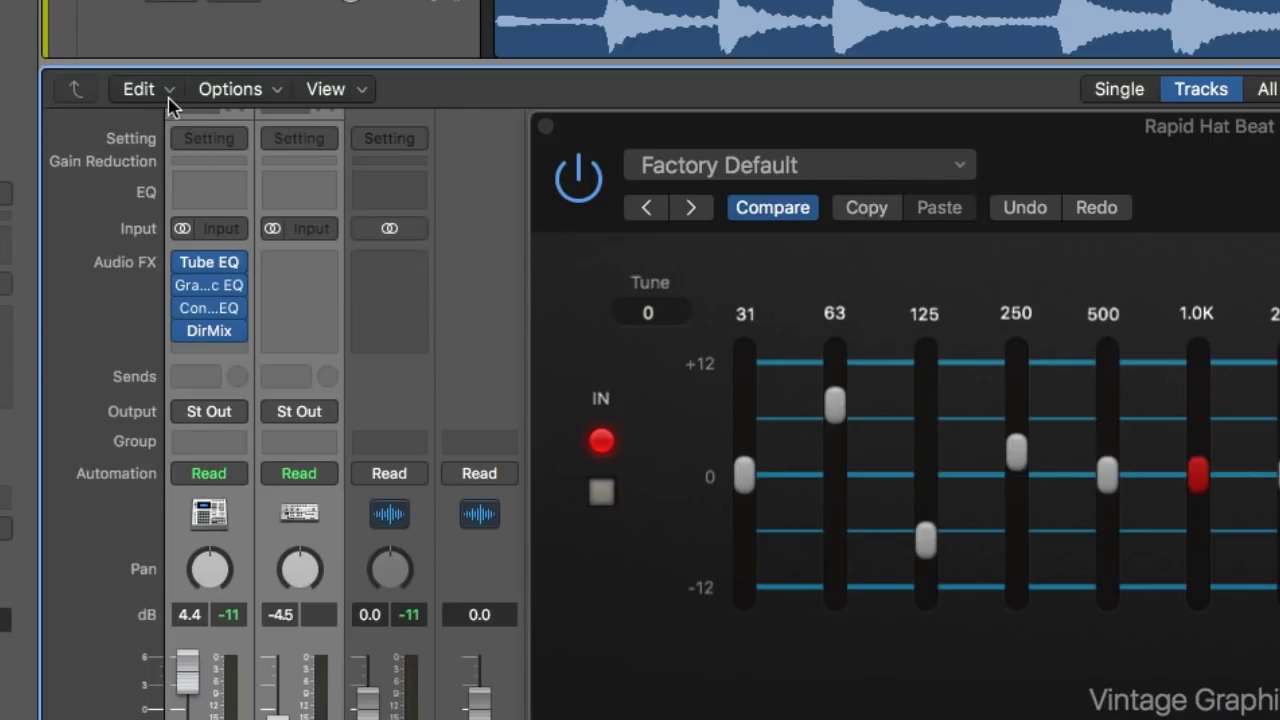
{"action": "left_click", "coordinate": [164, 92]}
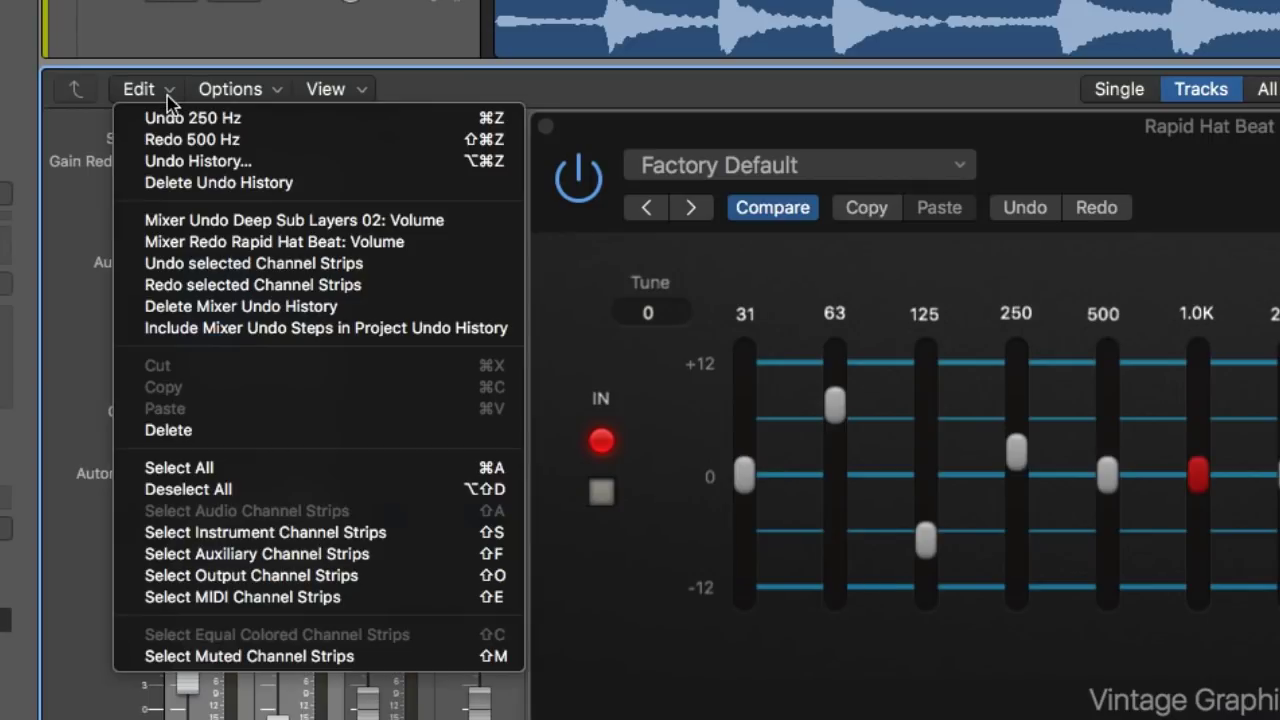
{"action": "left_click", "coordinate": [250, 328]}
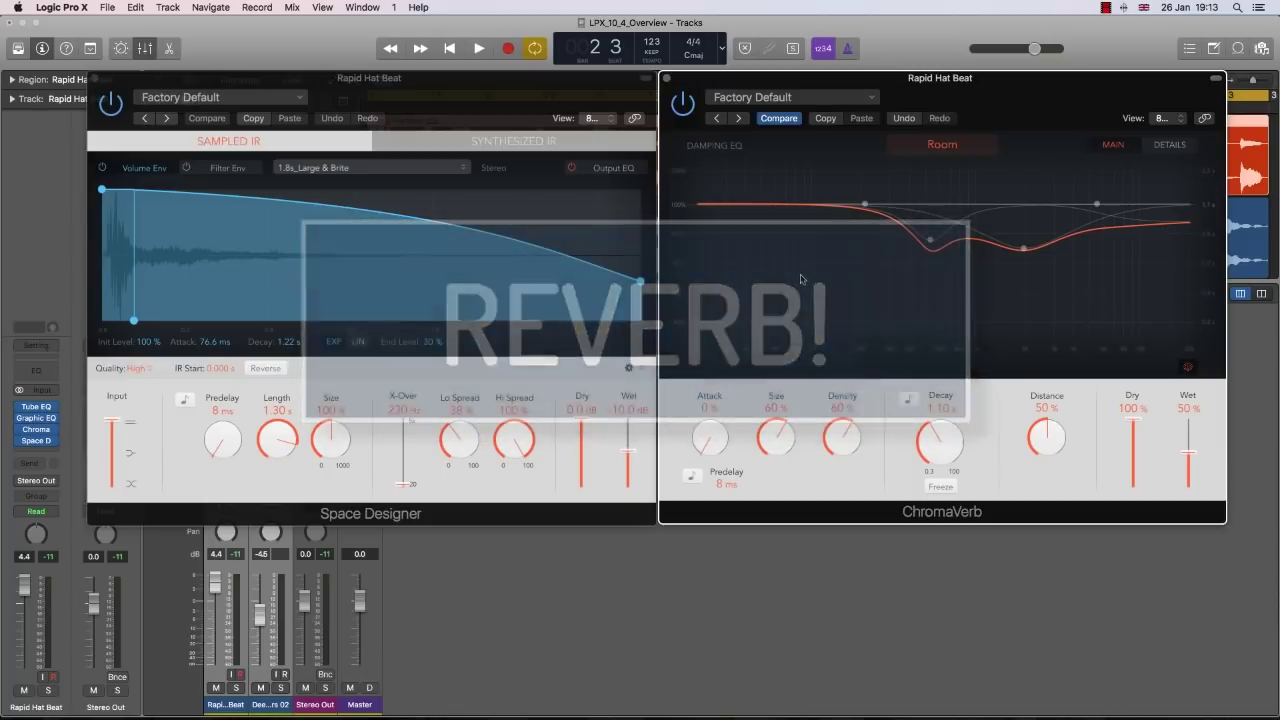
- Shorten Space Designer's volume decay and enable a filter envelope rising from a low frequency
{"action": "left_click_drag", "start_coordinate": [641, 282], "coordinate": [587, 293]}
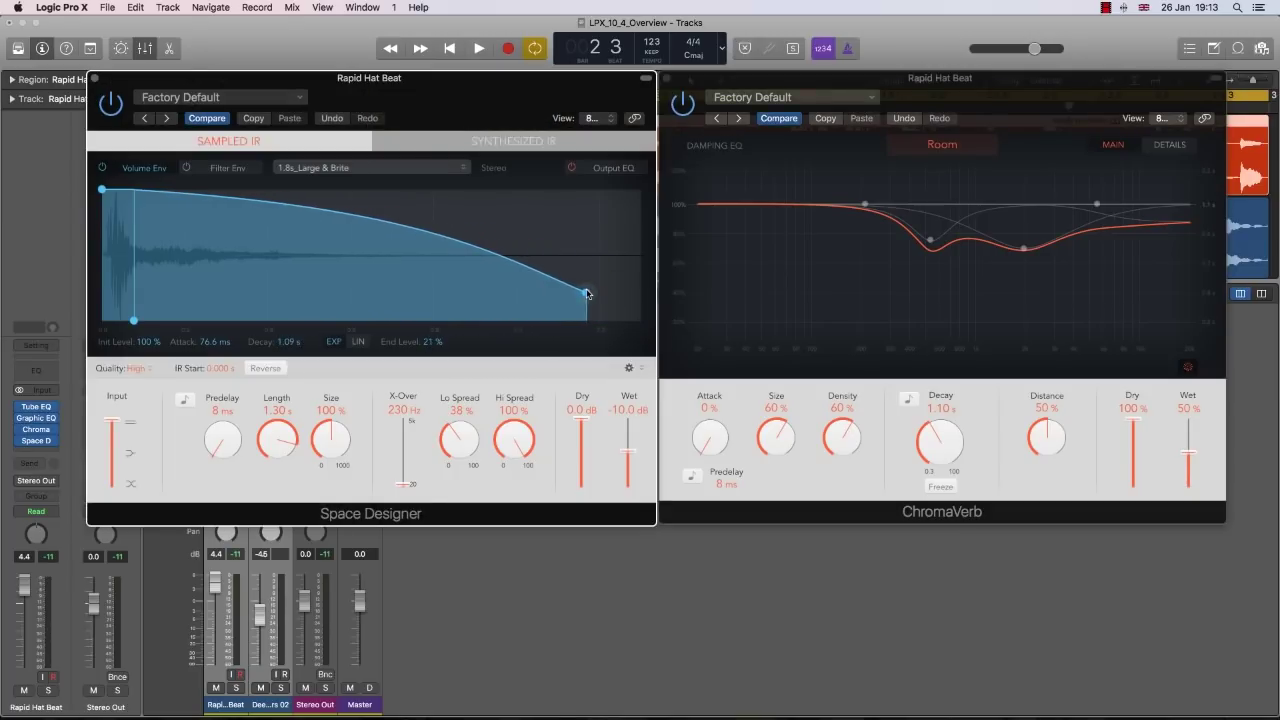
{"action": "left_click", "coordinate": [228, 168]}
{"action": "left_click", "coordinate": [185, 168]}
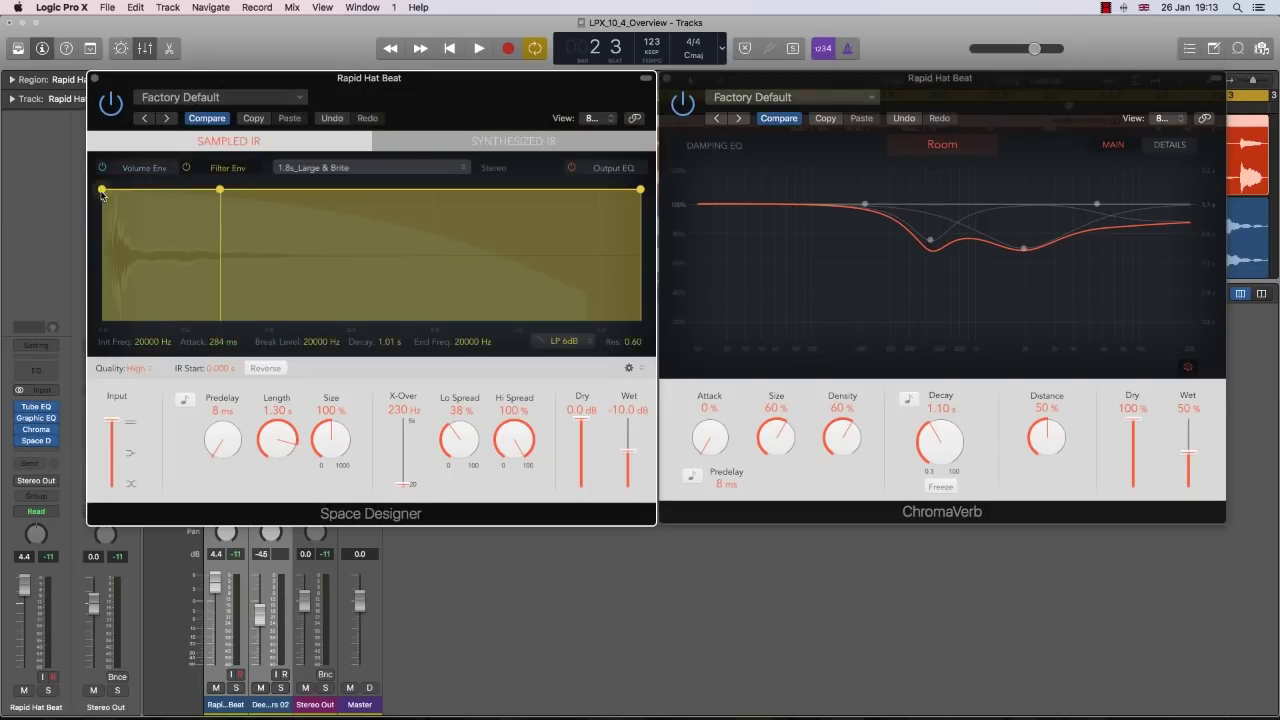
{"action": "left_click_drag", "start_coordinate": [102, 192], "coordinate": [102, 289]}
{"action": "left_click_drag", "start_coordinate": [218, 193], "coordinate": [318, 200]}
- Set the reverb Size to 35% and Length to 314 ms, nudging the wet level
{"action": "left_click_drag", "start_coordinate": [337, 438], "coordinate": [337, 480]}
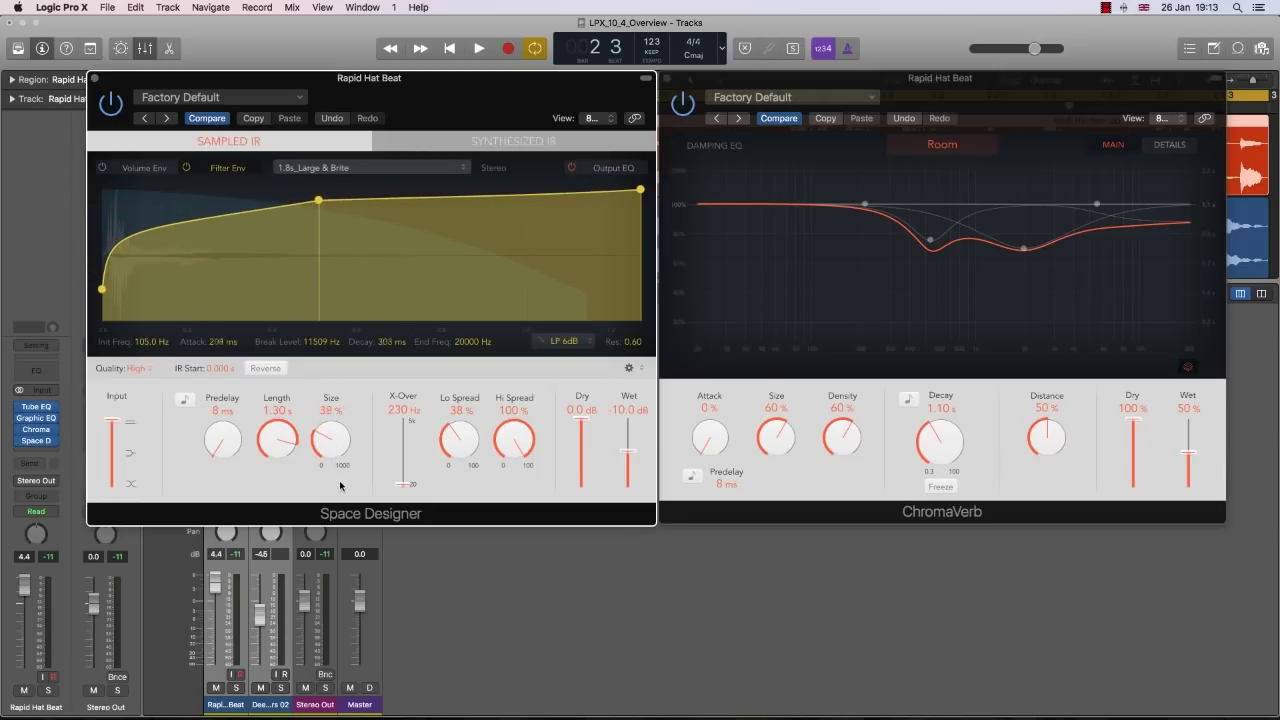
{"action": "left_click_drag", "start_coordinate": [276, 430], "coordinate": [272, 463]}
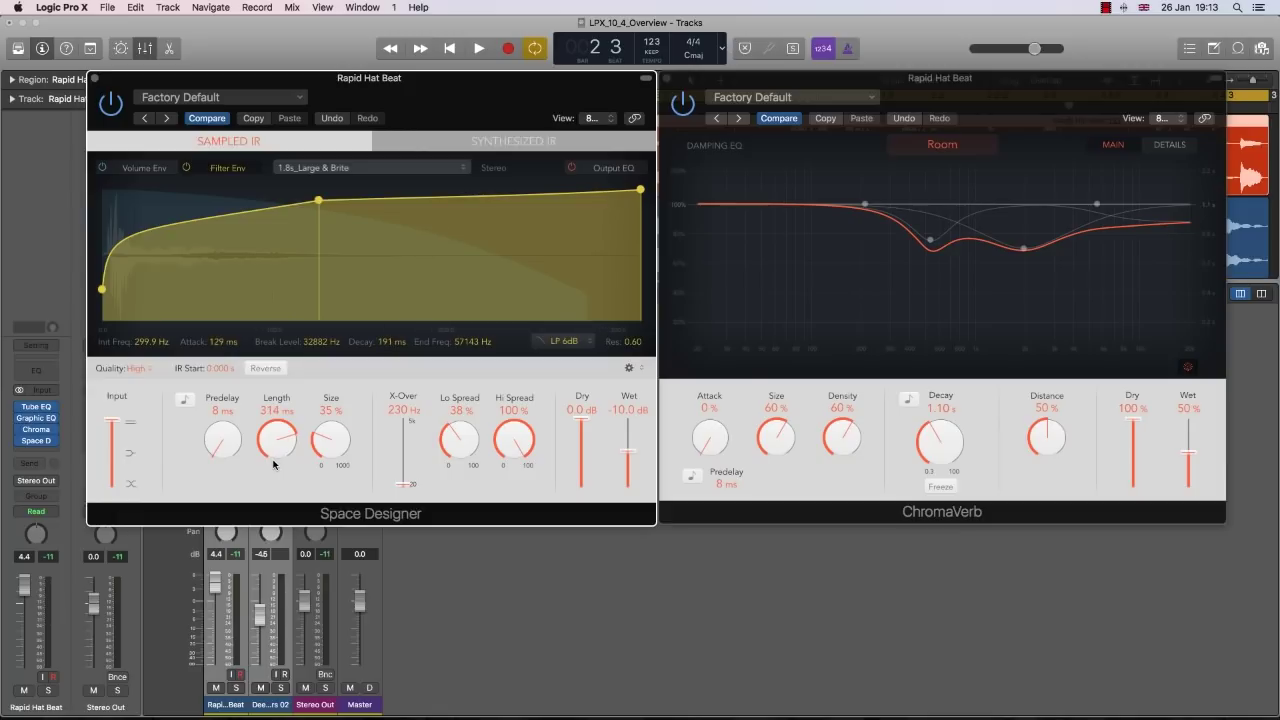
{"action": "left_click_drag", "start_coordinate": [623, 452], "coordinate": [625, 444]}
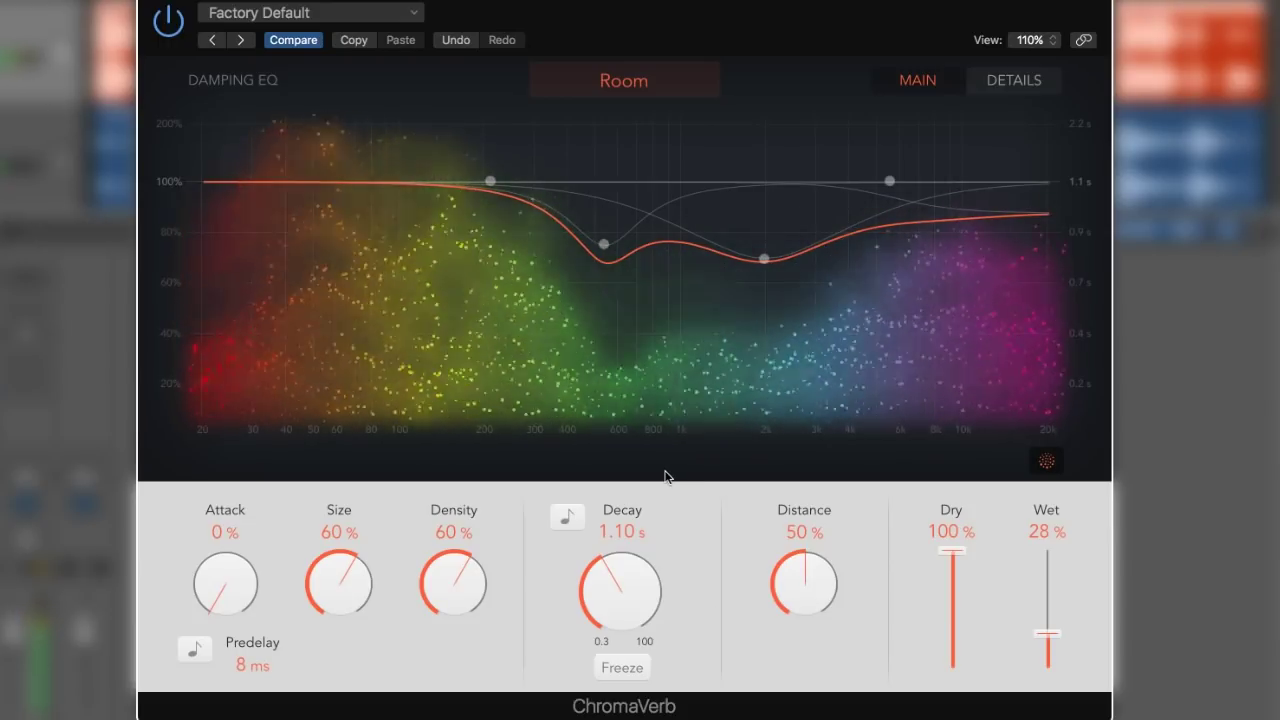
- In ChromaVerb's Details view, cut the output EQ low end and fine-tune the upper-mid band
{"action": "left_click", "coordinate": [1022, 80]}
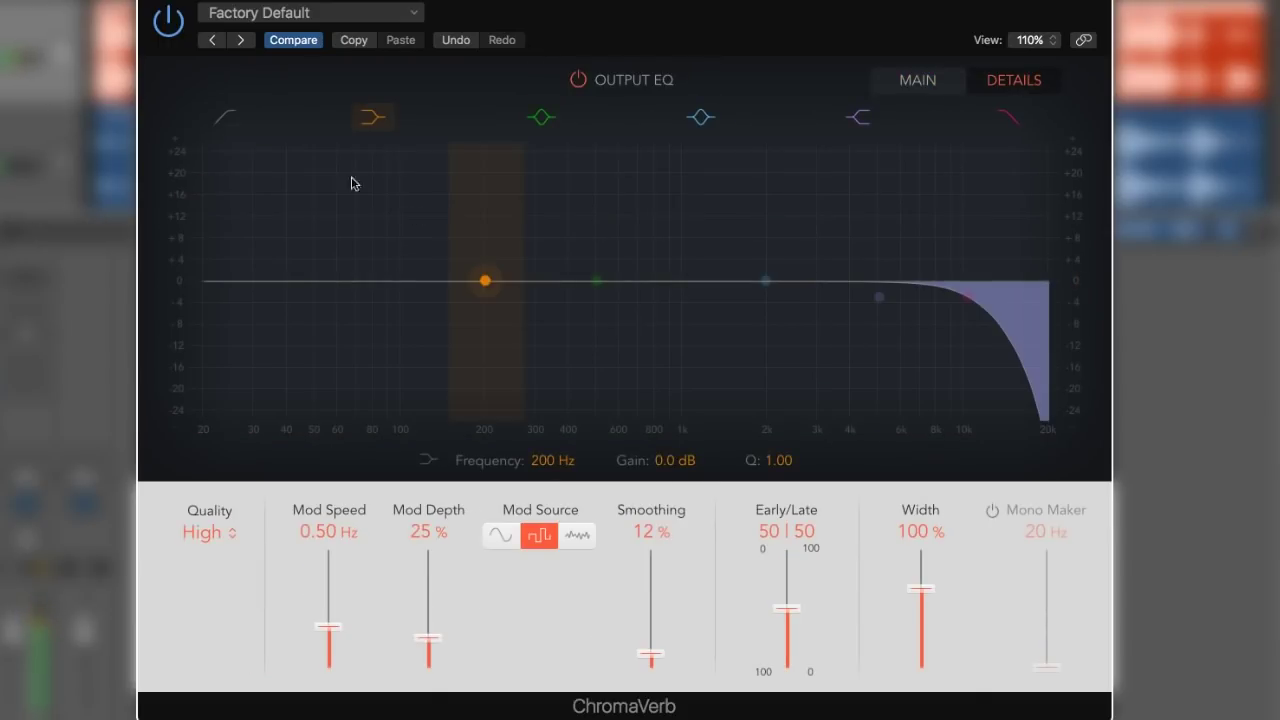
{"action": "left_click_drag", "start_coordinate": [482, 287], "coordinate": [486, 315]}
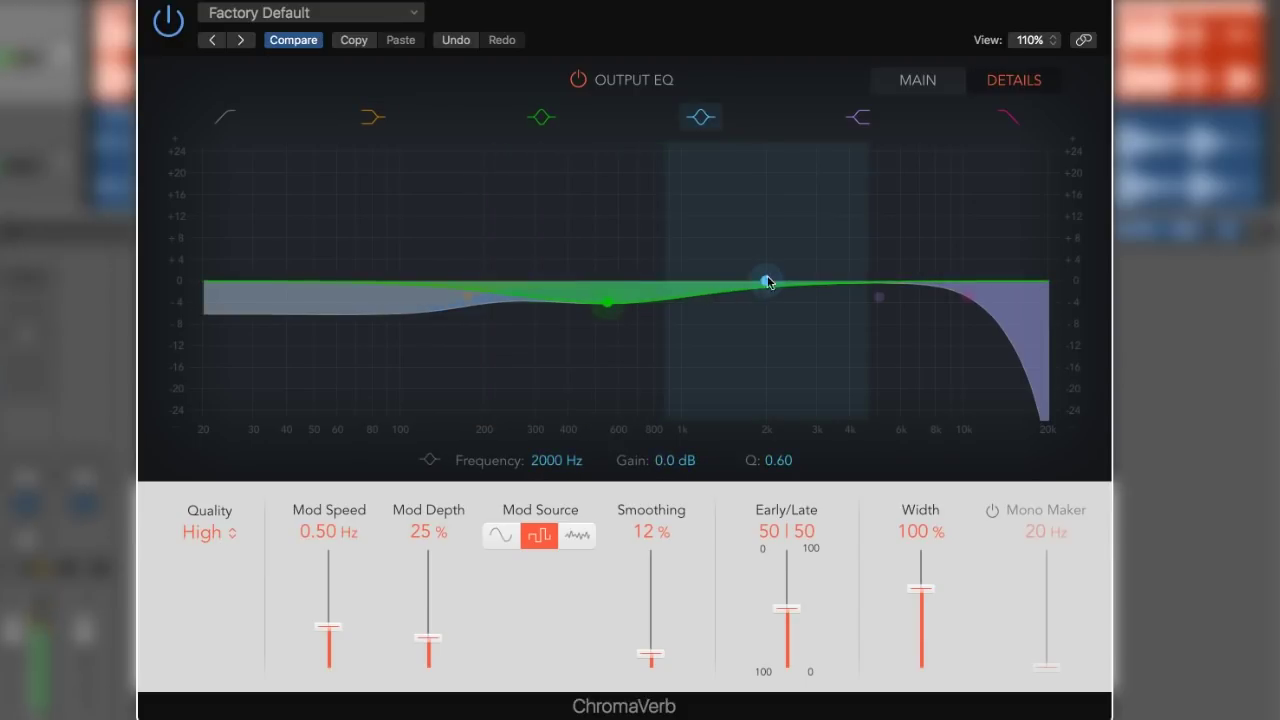
{"action": "left_click_drag", "start_coordinate": [786, 261], "coordinate": [780, 262]}
{"action": "left_click", "coordinate": [917, 80]}
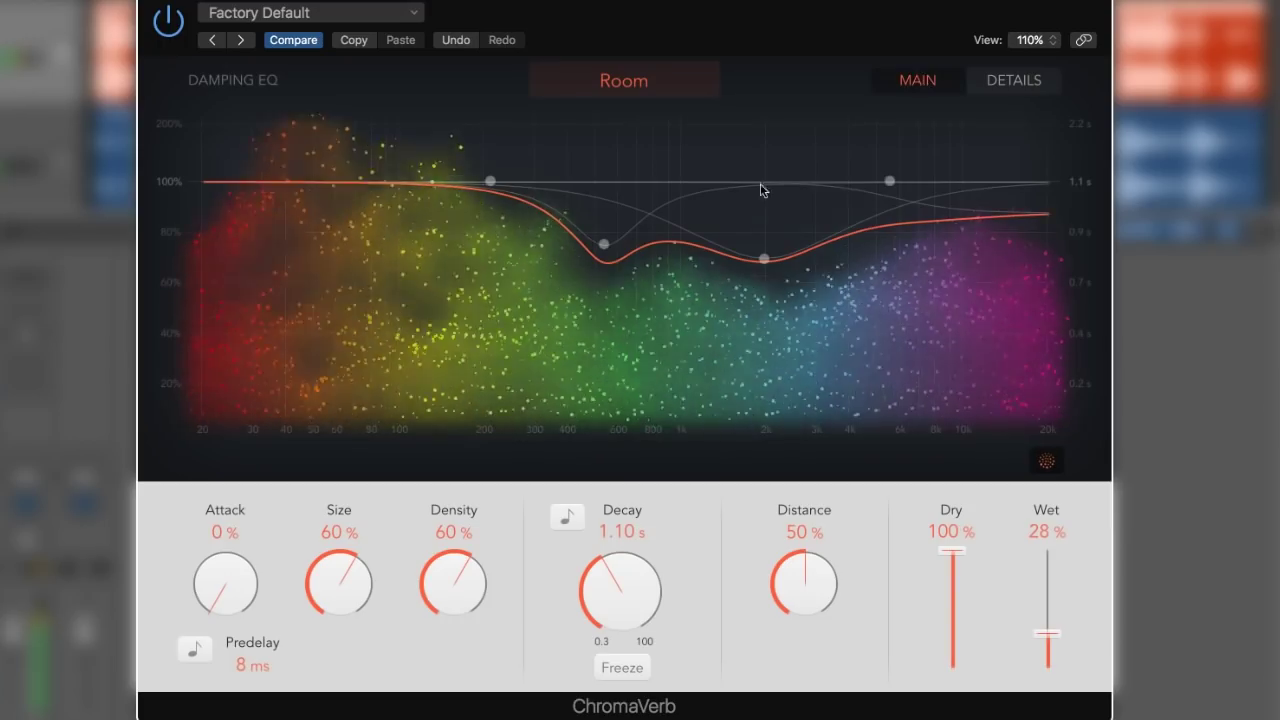
- Set low damping to 230 Hz at 0.30x, then adjust Distance and Decay, Size 28%, Density 15%
{"action": "left_click_drag", "start_coordinate": [491, 179], "coordinate": [493, 259]}
{"action": "mouse_move", "coordinate": [493, 343]}
{"action": "left_mouse_down"}
{"action": "mouse_move", "coordinate": [510, 352]}
{"action": "mouse_move", "coordinate": [494, 351]}
{"action": "mouse_move", "coordinate": [500, 363]}
{"action": "left_mouse_up"}
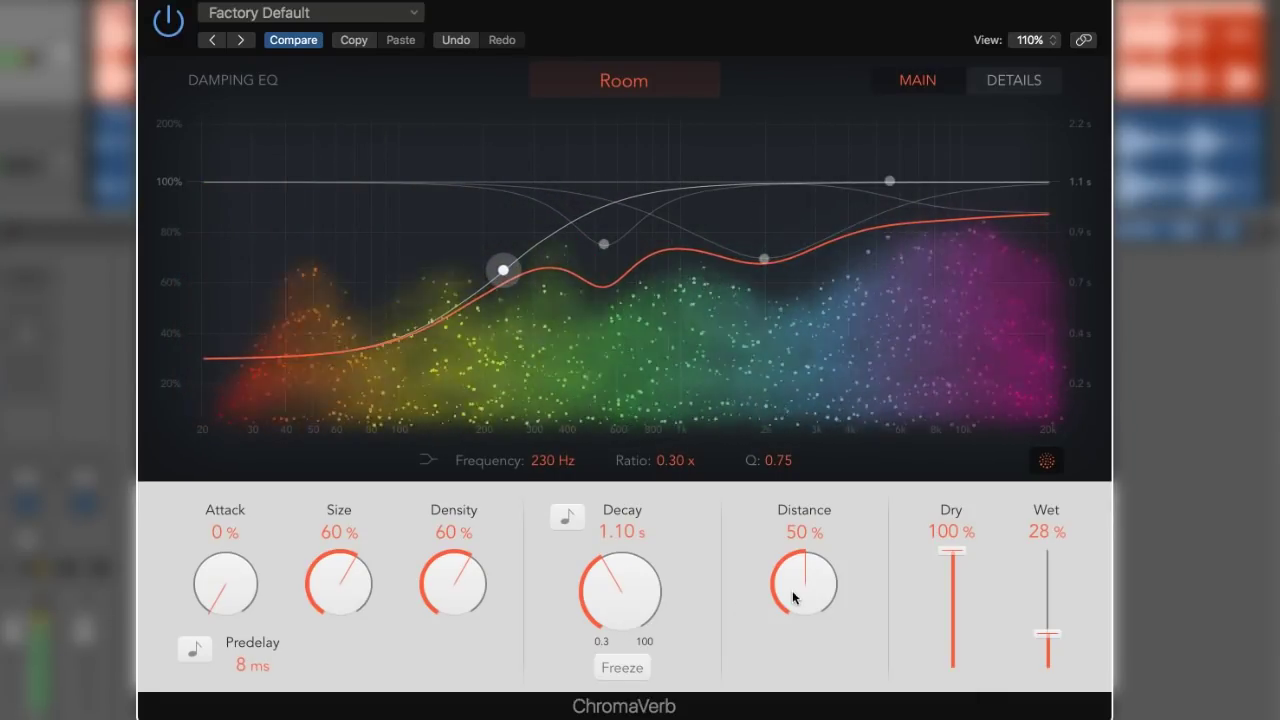
{"action": "left_click_drag", "start_coordinate": [795, 592], "coordinate": [795, 585]}
{"action": "mouse_move", "coordinate": [630, 580]}
{"action": "left_mouse_down"}
{"action": "mouse_move", "coordinate": [645, 520]}
{"action": "mouse_move", "coordinate": [648, 575]}
{"action": "left_mouse_up"}
{"action": "left_click_drag", "start_coordinate": [456, 550], "coordinate": [475, 609]}
{"action": "left_click_drag", "start_coordinate": [348, 603], "coordinate": [380, 663]}
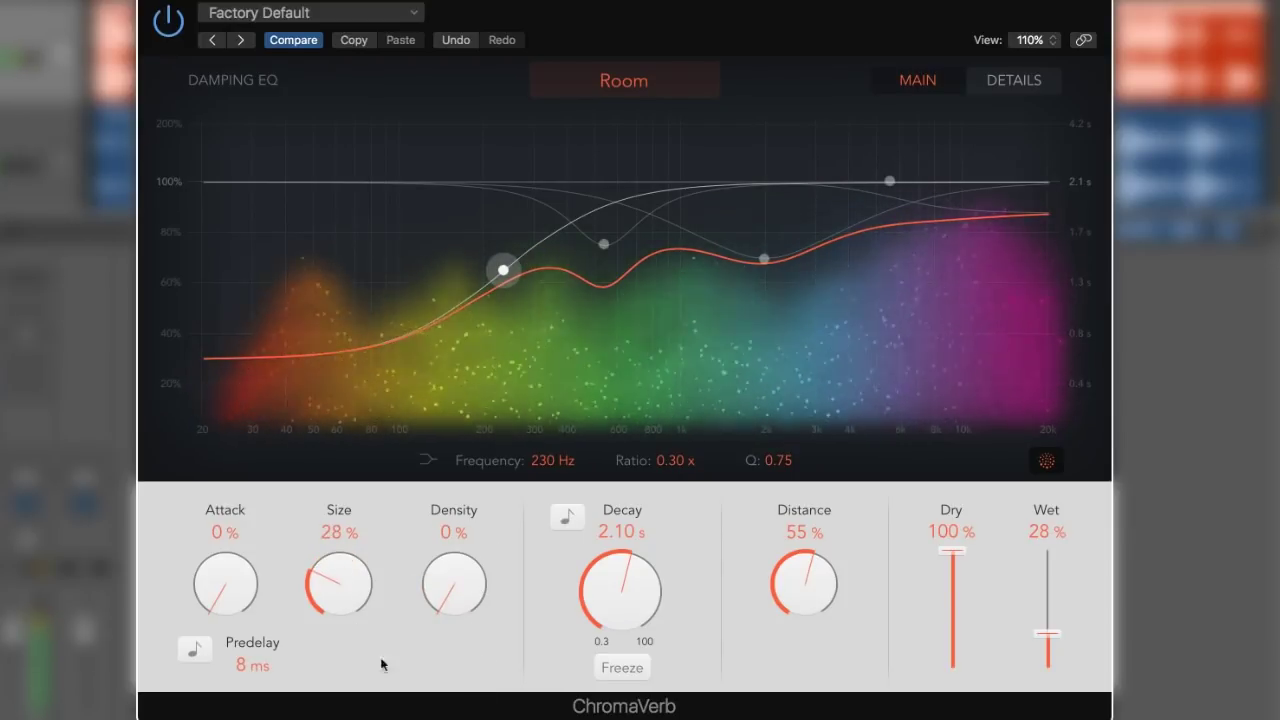
{"action": "left_click_drag", "start_coordinate": [456, 591], "coordinate": [458, 576]}
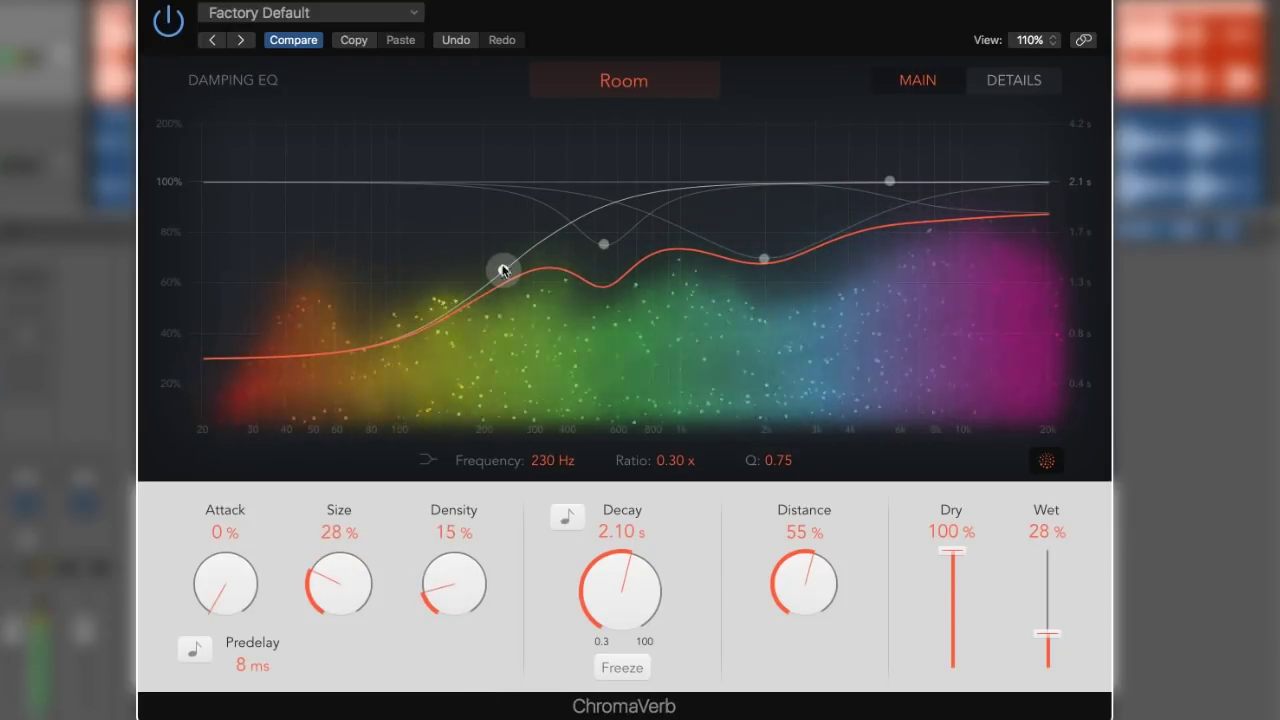
- Move the low damping point lower, the high band to 6100 Hz, and the mid dip to 2200 Hz
{"action": "left_click_drag", "start_coordinate": [510, 277], "coordinate": [468, 270]}
{"action": "left_click_drag", "start_coordinate": [890, 181], "coordinate": [902, 158]}
{"action": "mouse_move", "coordinate": [764, 258]}
{"action": "left_mouse_down"}
{"action": "mouse_move", "coordinate": [783, 216]}
{"action": "mouse_move", "coordinate": [763, 335]}
{"action": "mouse_move", "coordinate": [777, 255]}
{"action": "left_mouse_up"}
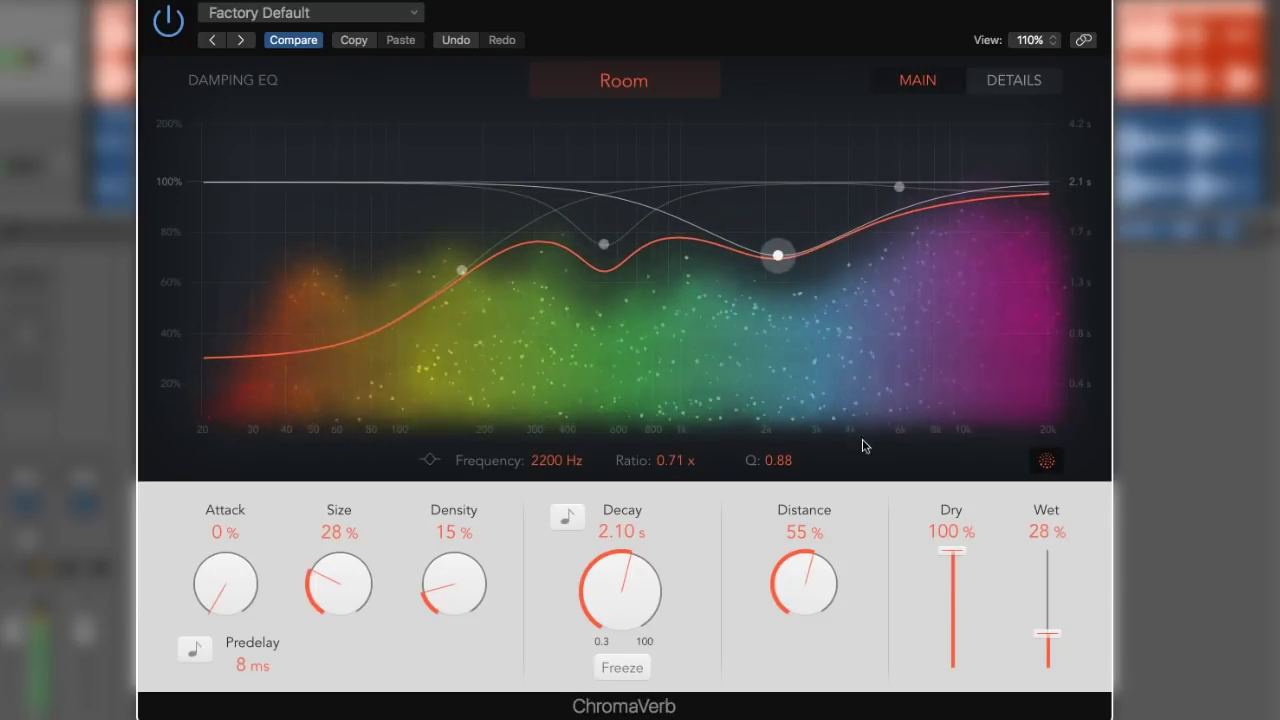
- Reduce Distance to about 22% and settle Decay at 1.00 s
{"action": "left_click_drag", "start_coordinate": [812, 603], "coordinate": [812, 684]}
{"action": "left_click_drag", "start_coordinate": [634, 606], "coordinate": [640, 634]}
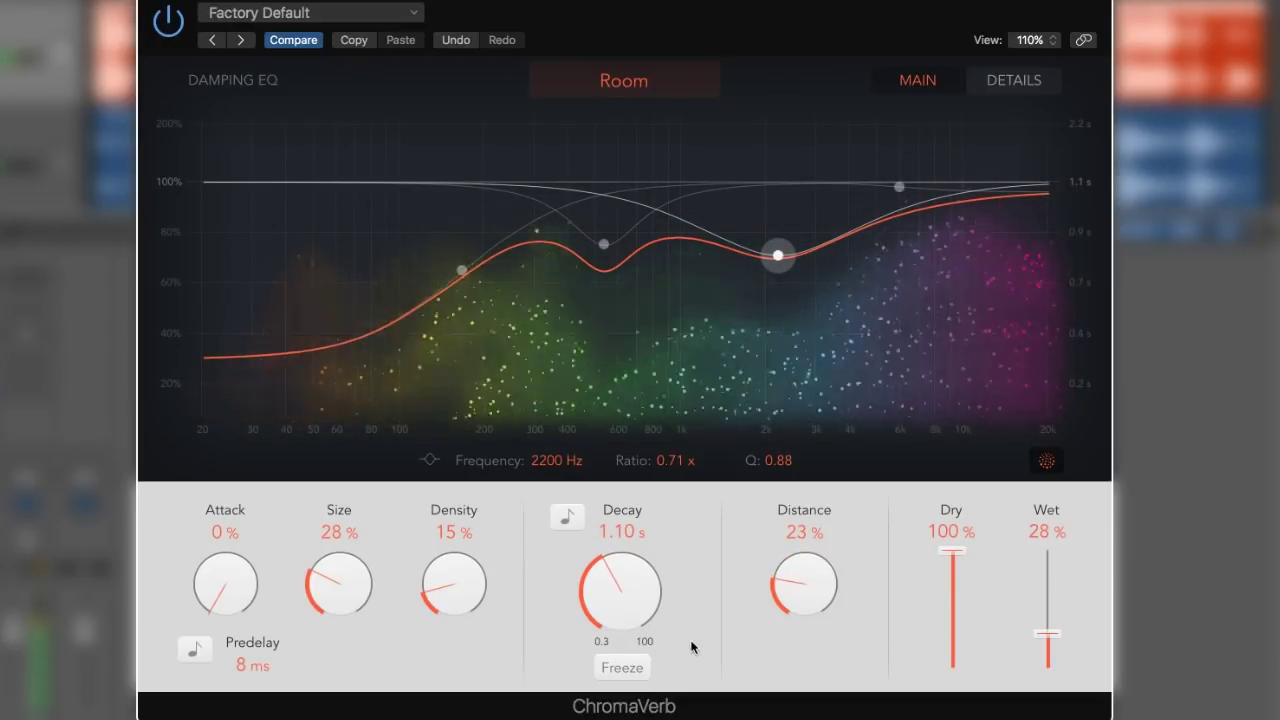
{"action": "left_click_drag", "start_coordinate": [614, 606], "coordinate": [613, 652]}
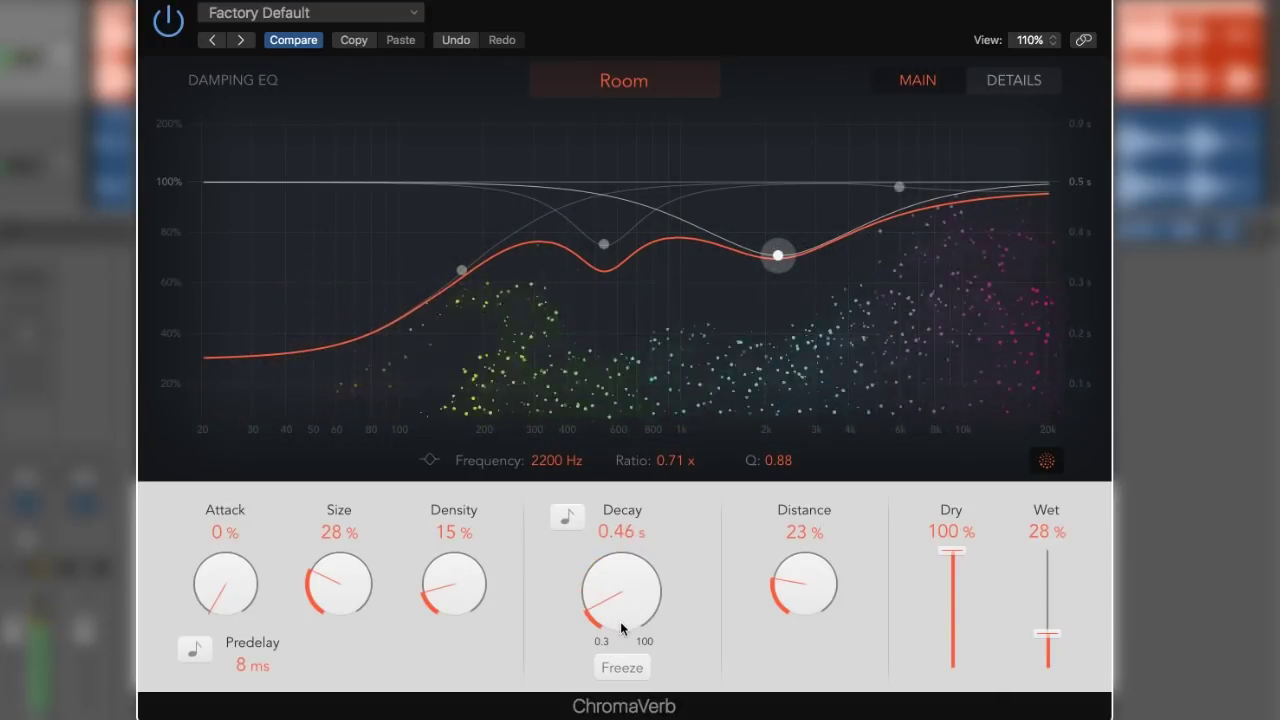
{"action": "left_click_drag", "start_coordinate": [627, 610], "coordinate": [630, 601]}
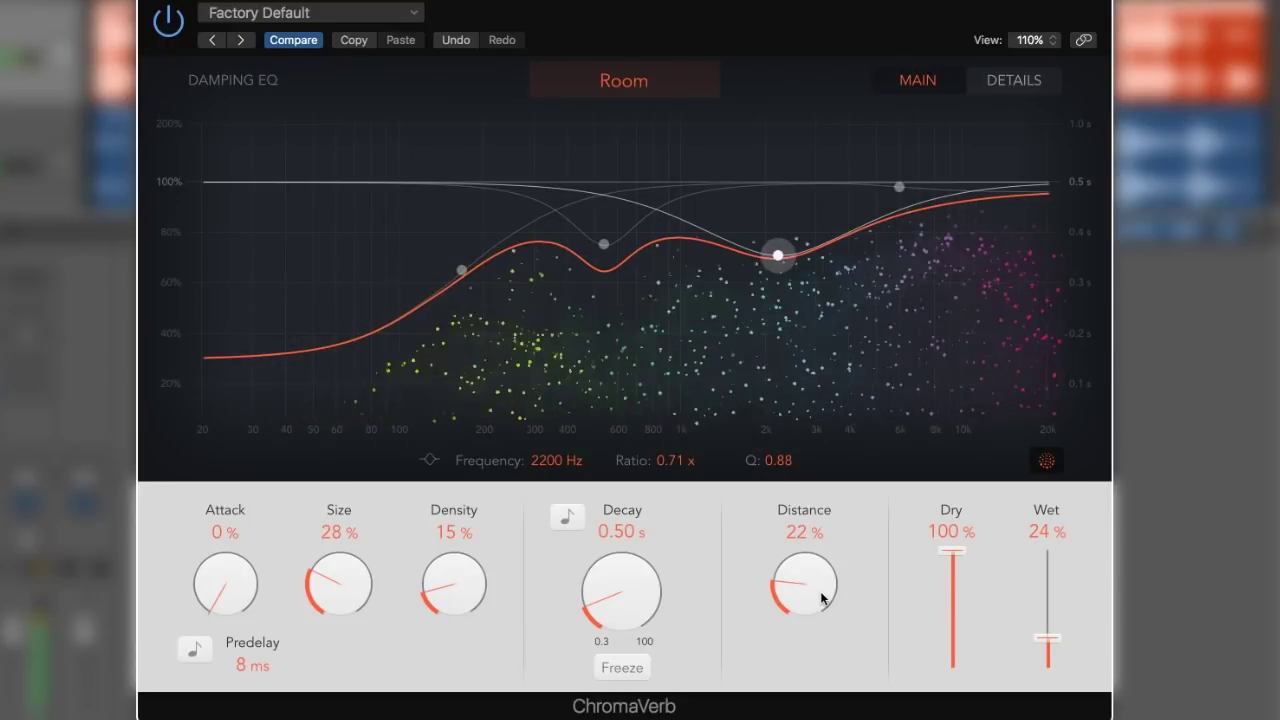
{"action": "left_click_drag", "start_coordinate": [627, 595], "coordinate": [665, 395]}
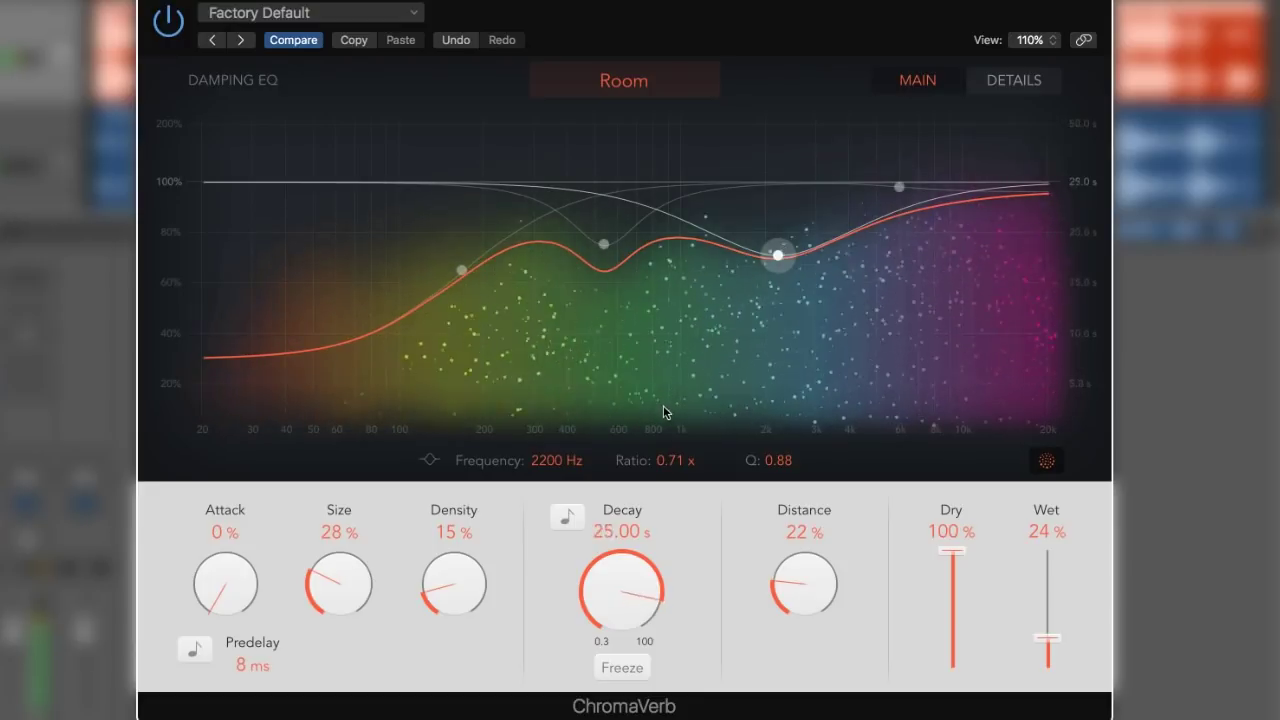
{"action": "left_click_drag", "start_coordinate": [658, 474], "coordinate": [655, 524]}
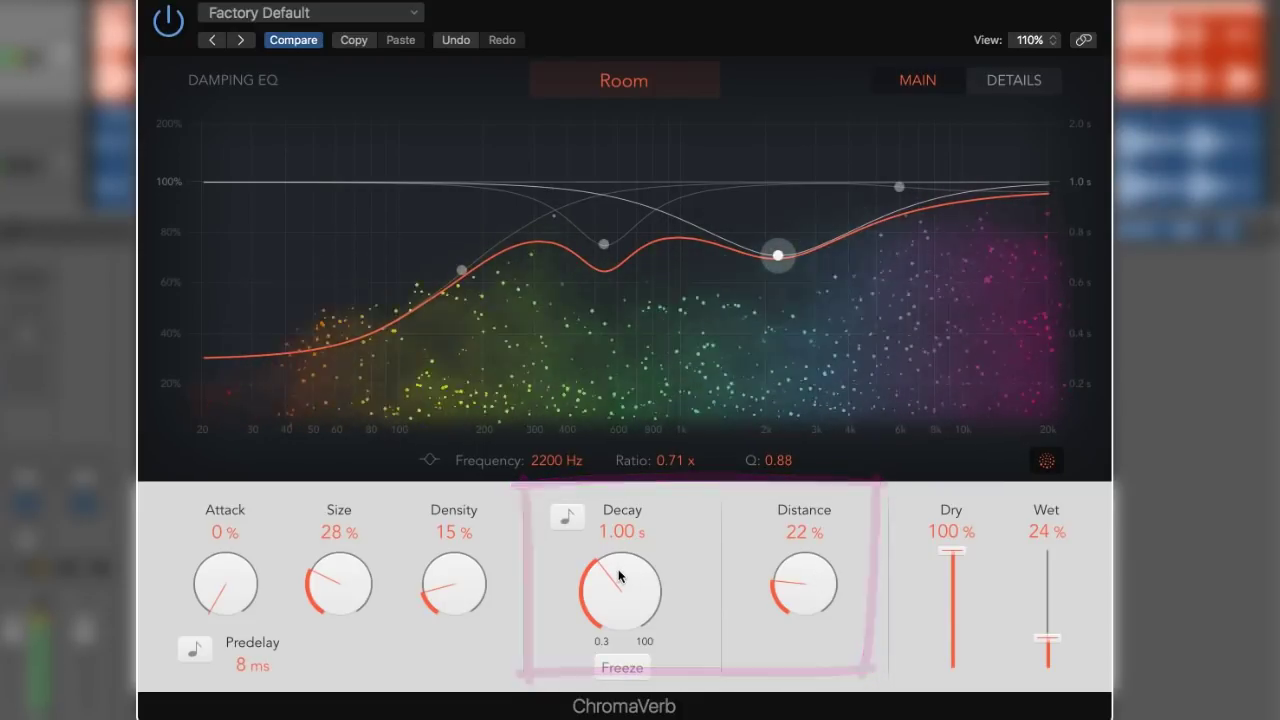
- Turn on tempo sync for ChromaVerb's Decay at 1/4t and raise Distance to 76%
{"action": "left_click", "coordinate": [568, 516]}
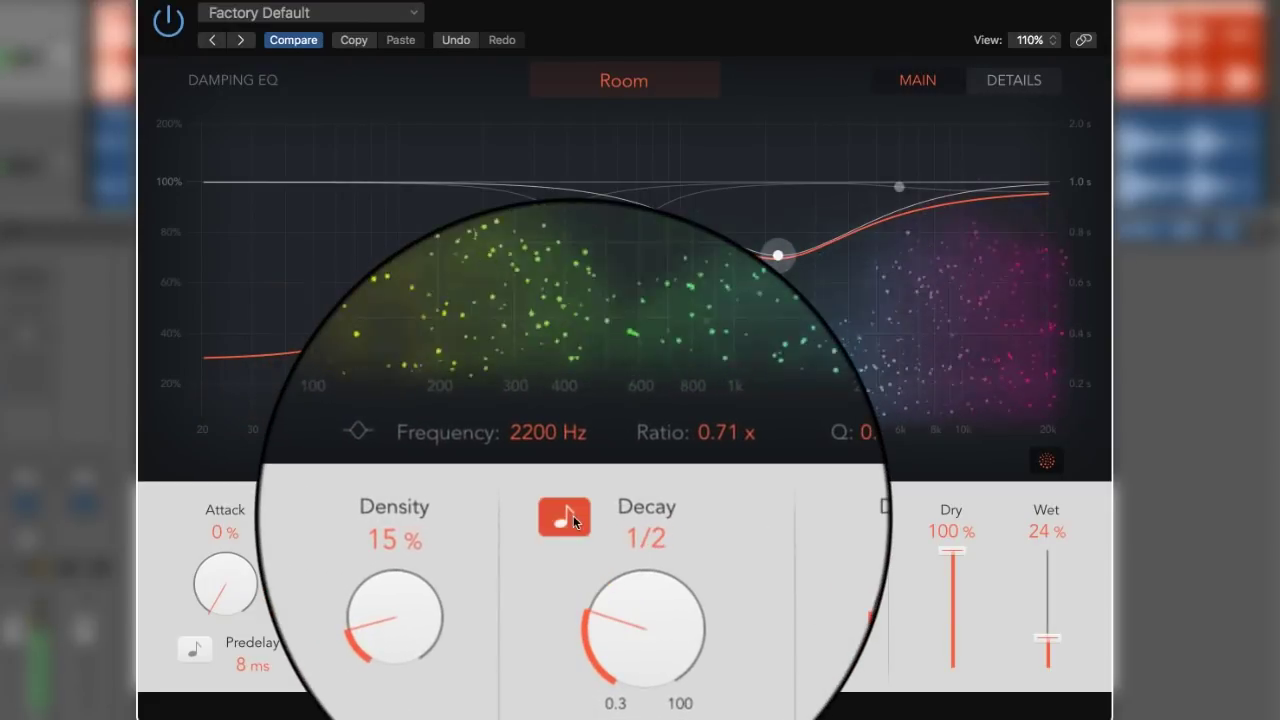
{"action": "left_click_drag", "start_coordinate": [628, 614], "coordinate": [633, 668]}
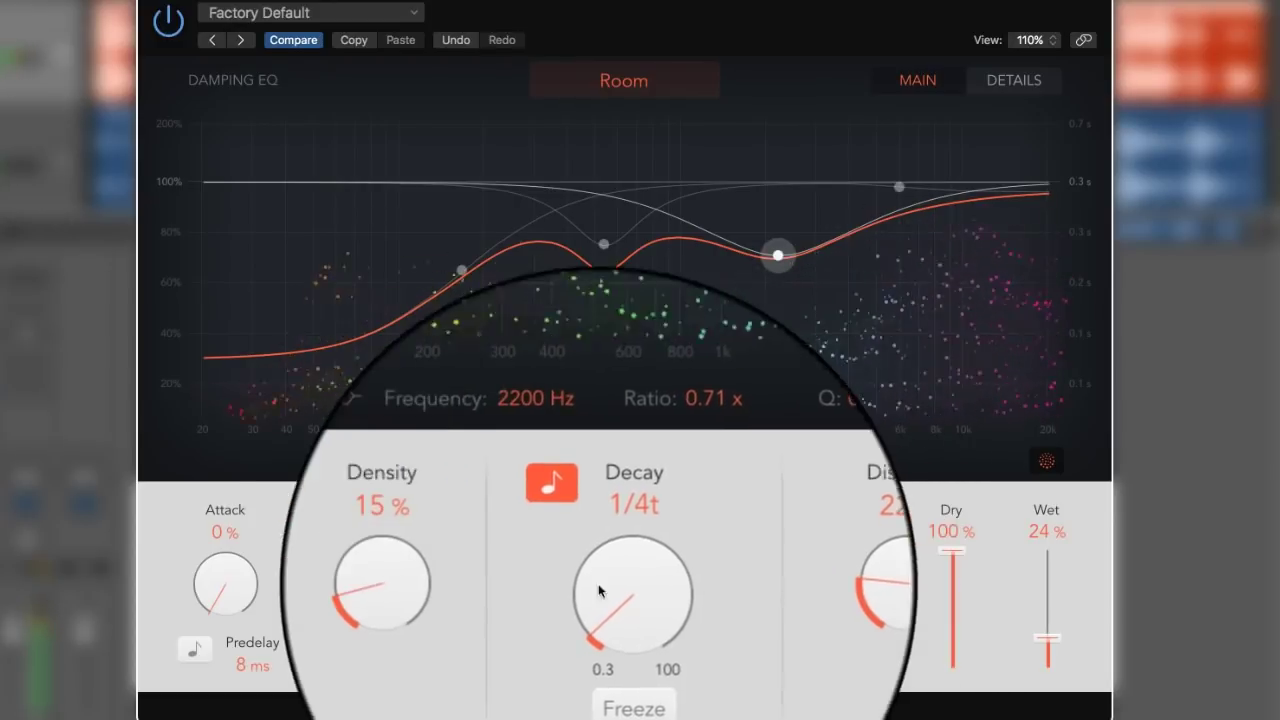
{"action": "mouse_move", "coordinate": [803, 597]}
{"action": "left_mouse_down"}
{"action": "mouse_move", "coordinate": [794, 643]}
{"action": "mouse_move", "coordinate": [814, 411]}
{"action": "mouse_move", "coordinate": [811, 604]}
{"action": "left_mouse_up"}
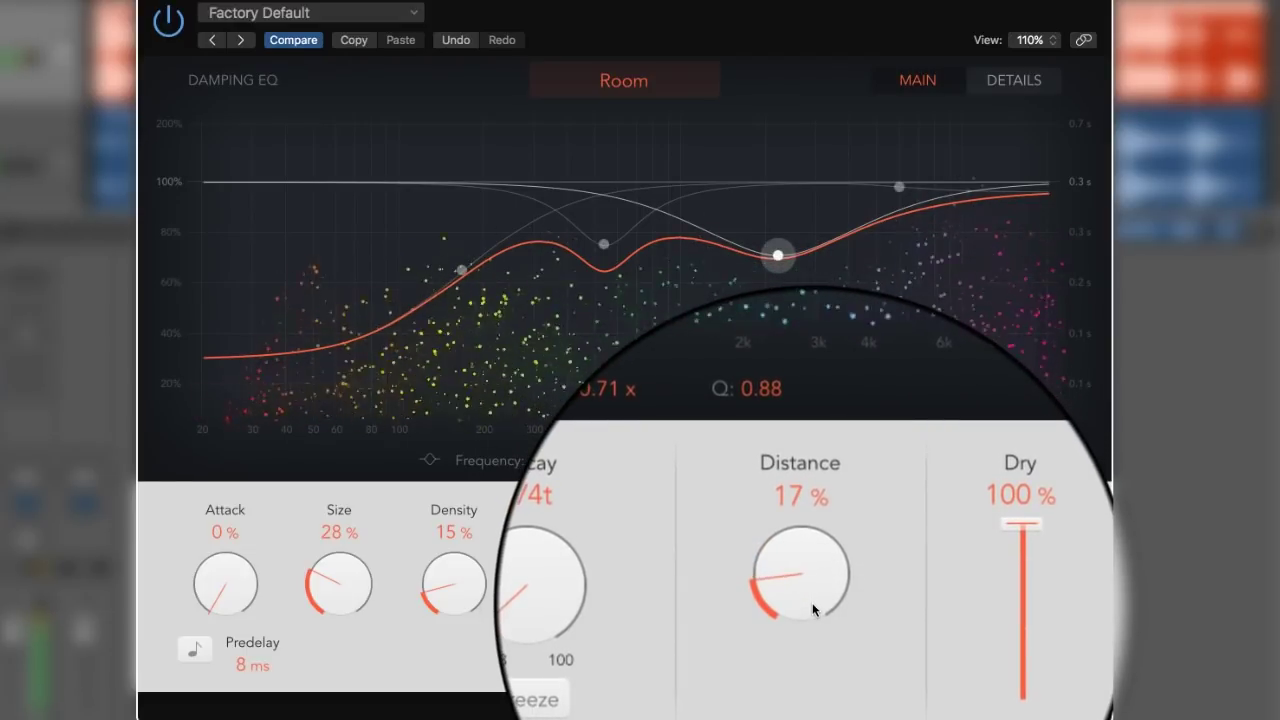
{"action": "left_click_drag", "start_coordinate": [812, 602], "coordinate": [837, 451]}
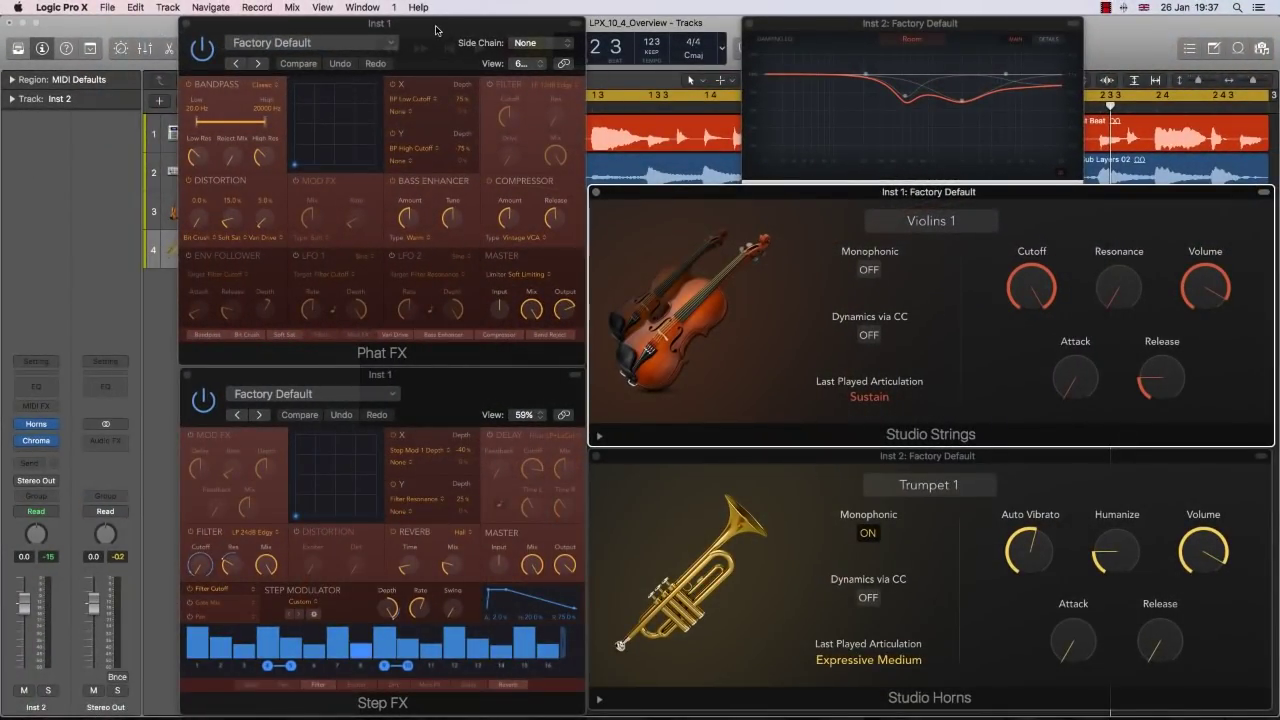
{"action": "left_click", "coordinate": [437, 33]}
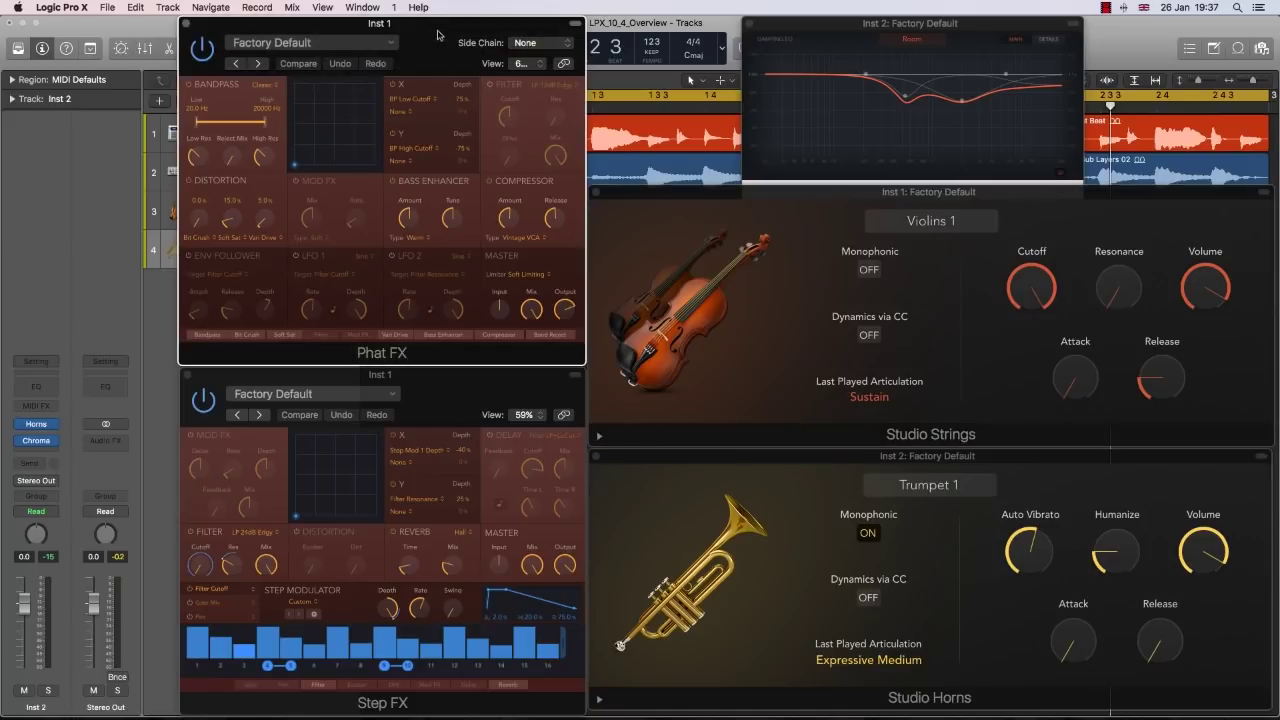
{"action": "left_click", "coordinate": [434, 389]}
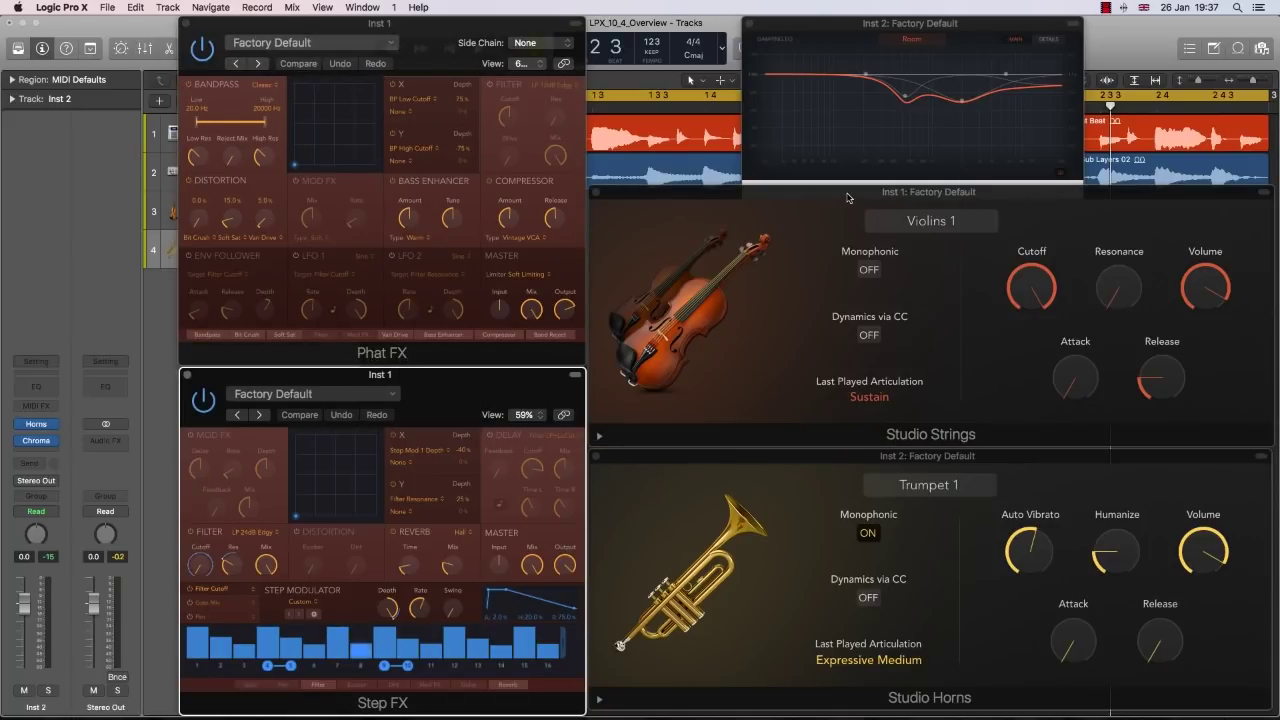
{"action": "left_click", "coordinate": [847, 197]}
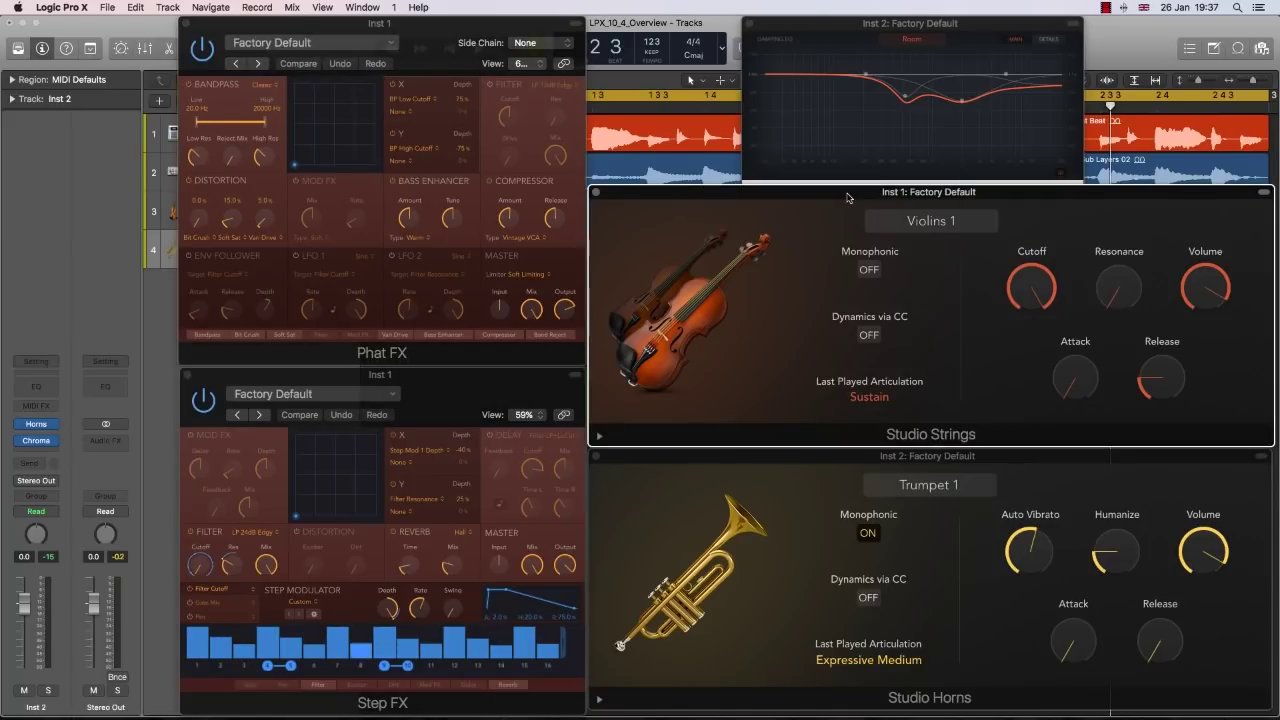